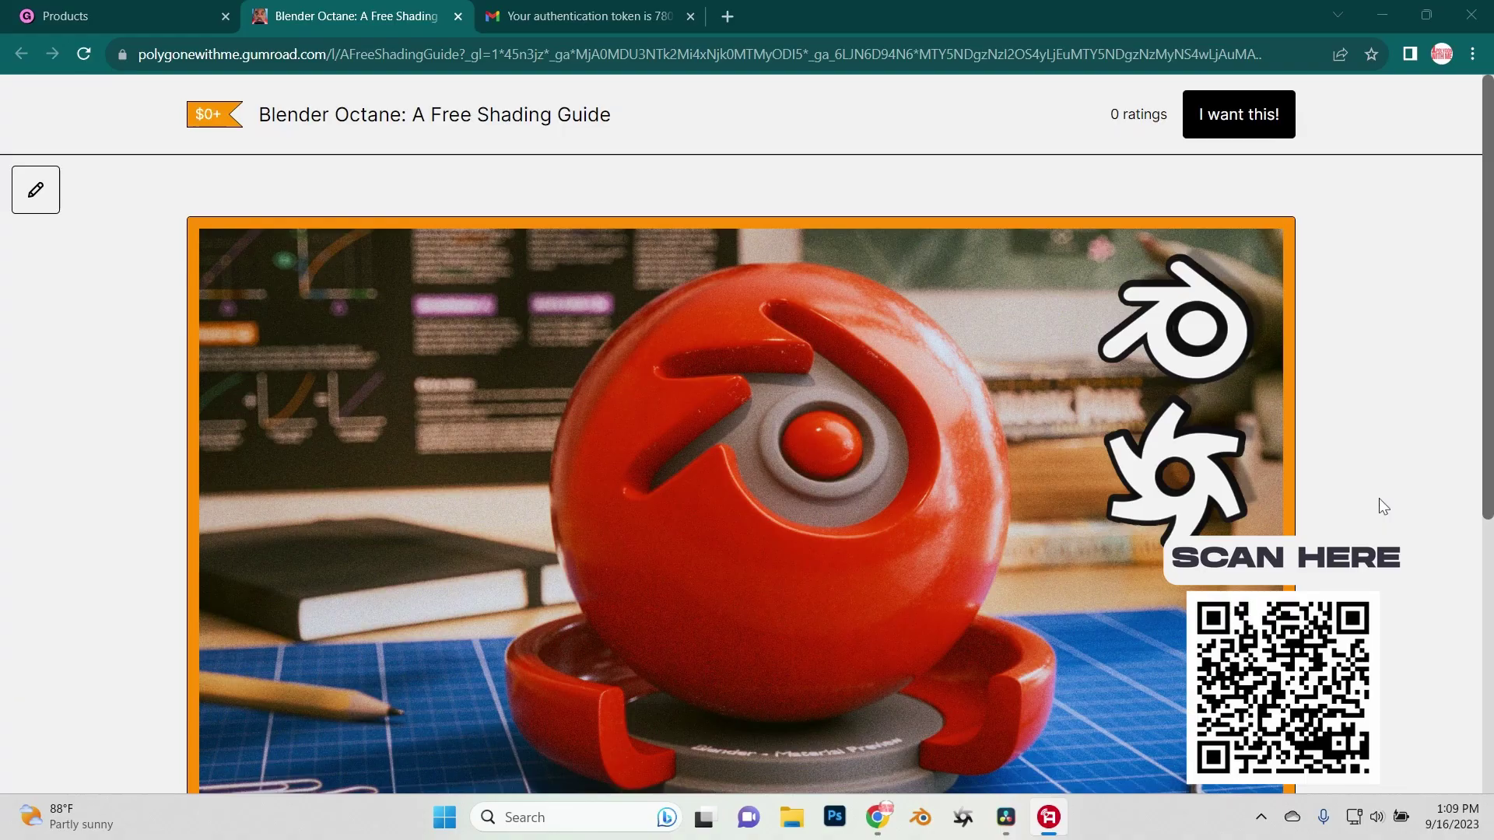
Scroll down the Gumroad listing for 'Blender Octane: A Free Shading Guide'.
{"action": "scroll", "coordinate": [1380, 499], "scroll_direction": "down", "scroll_amount": 4}
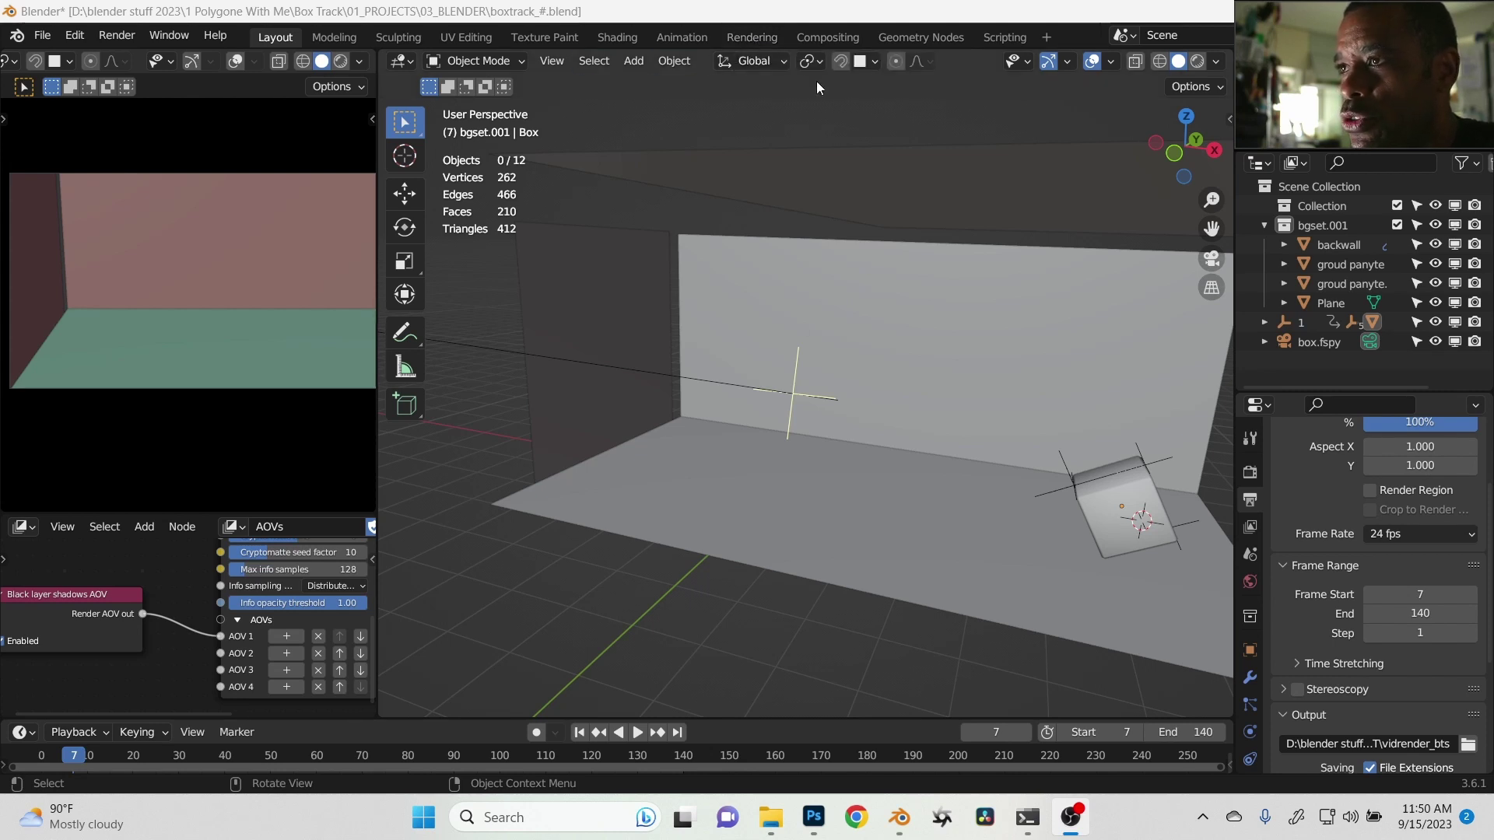
{"action": "left_click", "coordinate": [840, 24]}
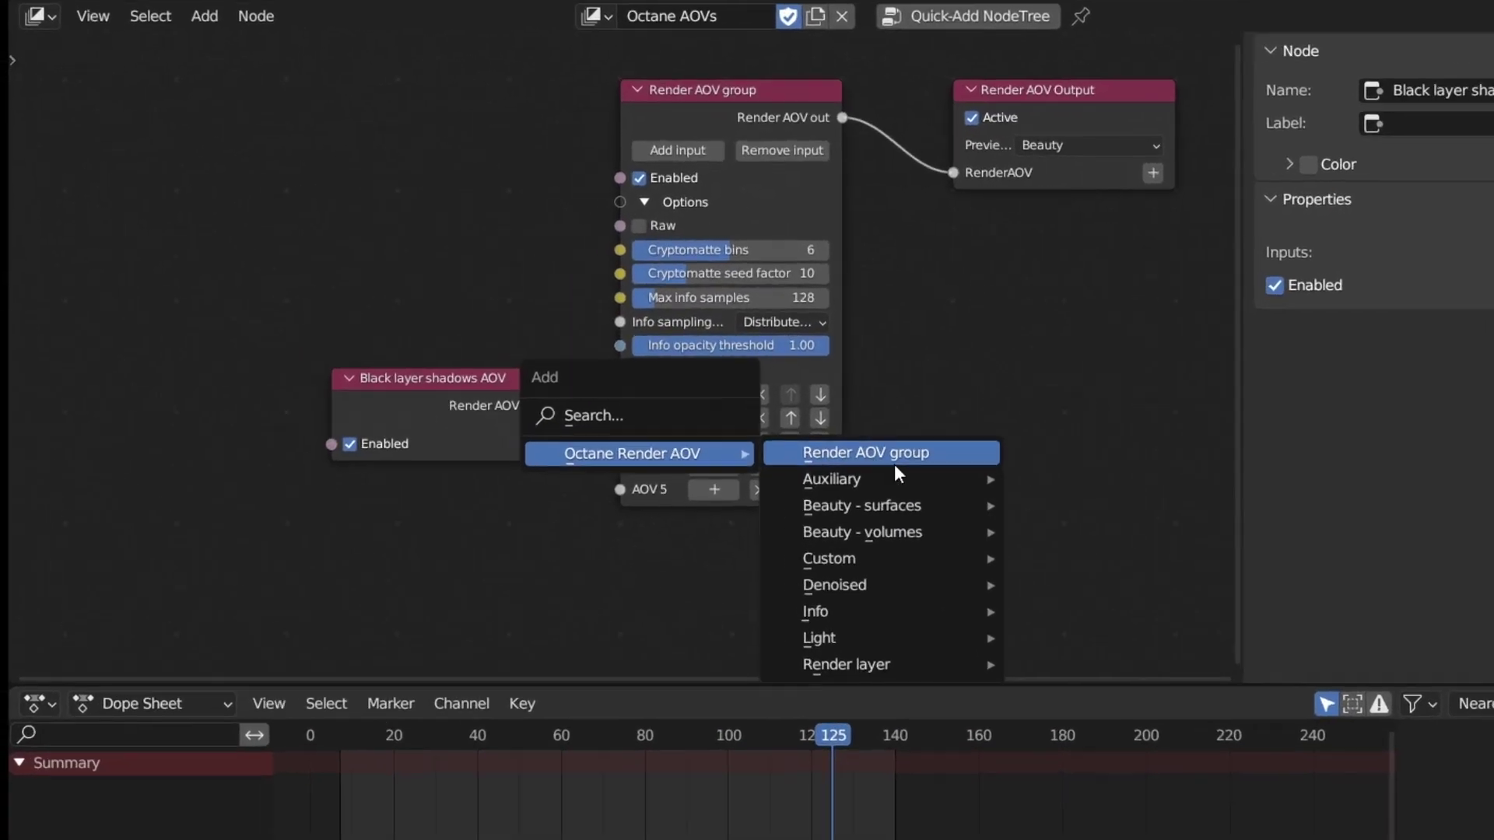
{"action": "mouse_move", "coordinate": [998, 516]}
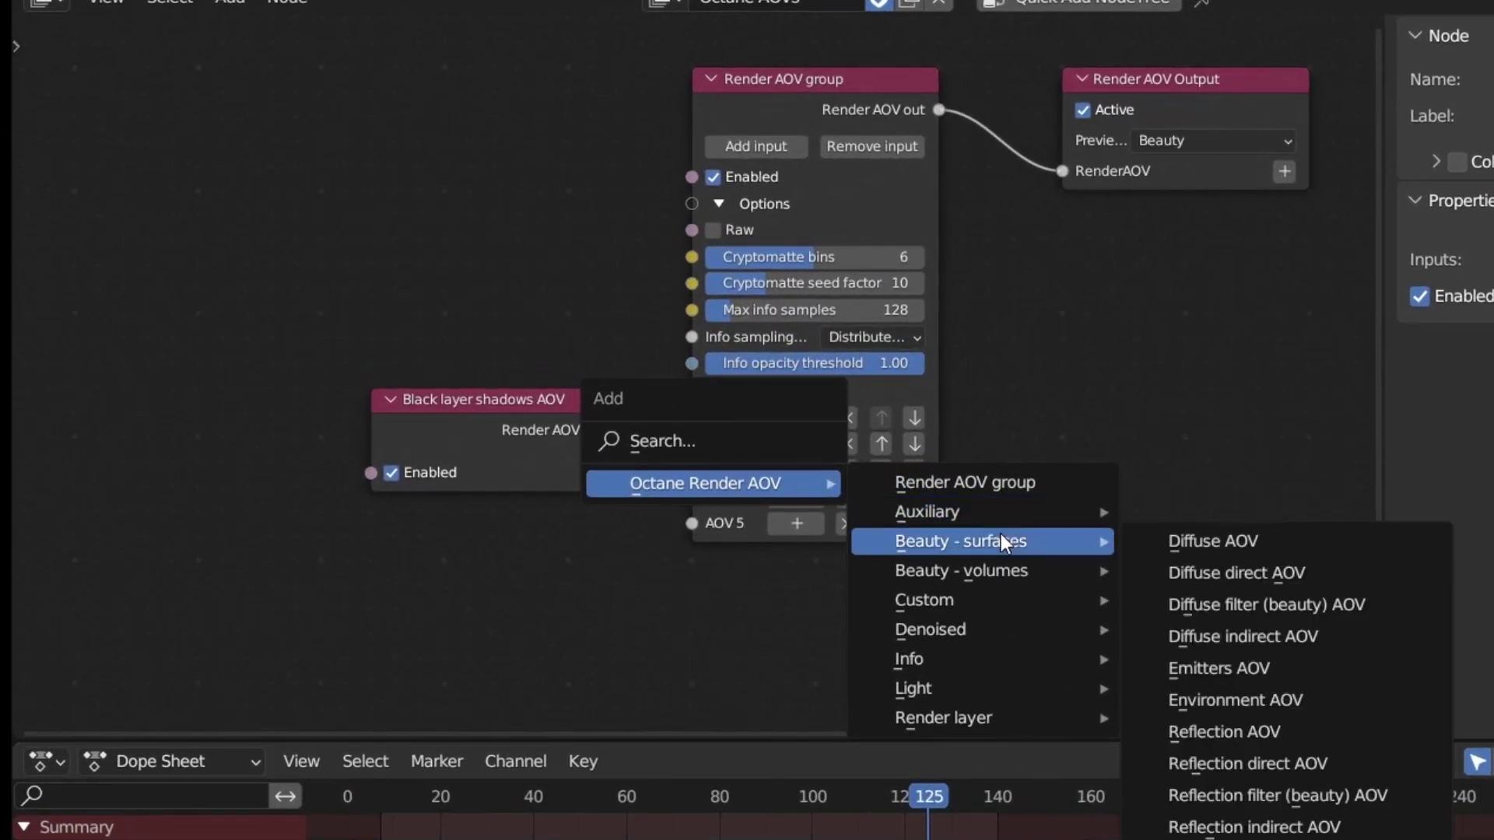
{"action": "mouse_move", "coordinate": [997, 564]}
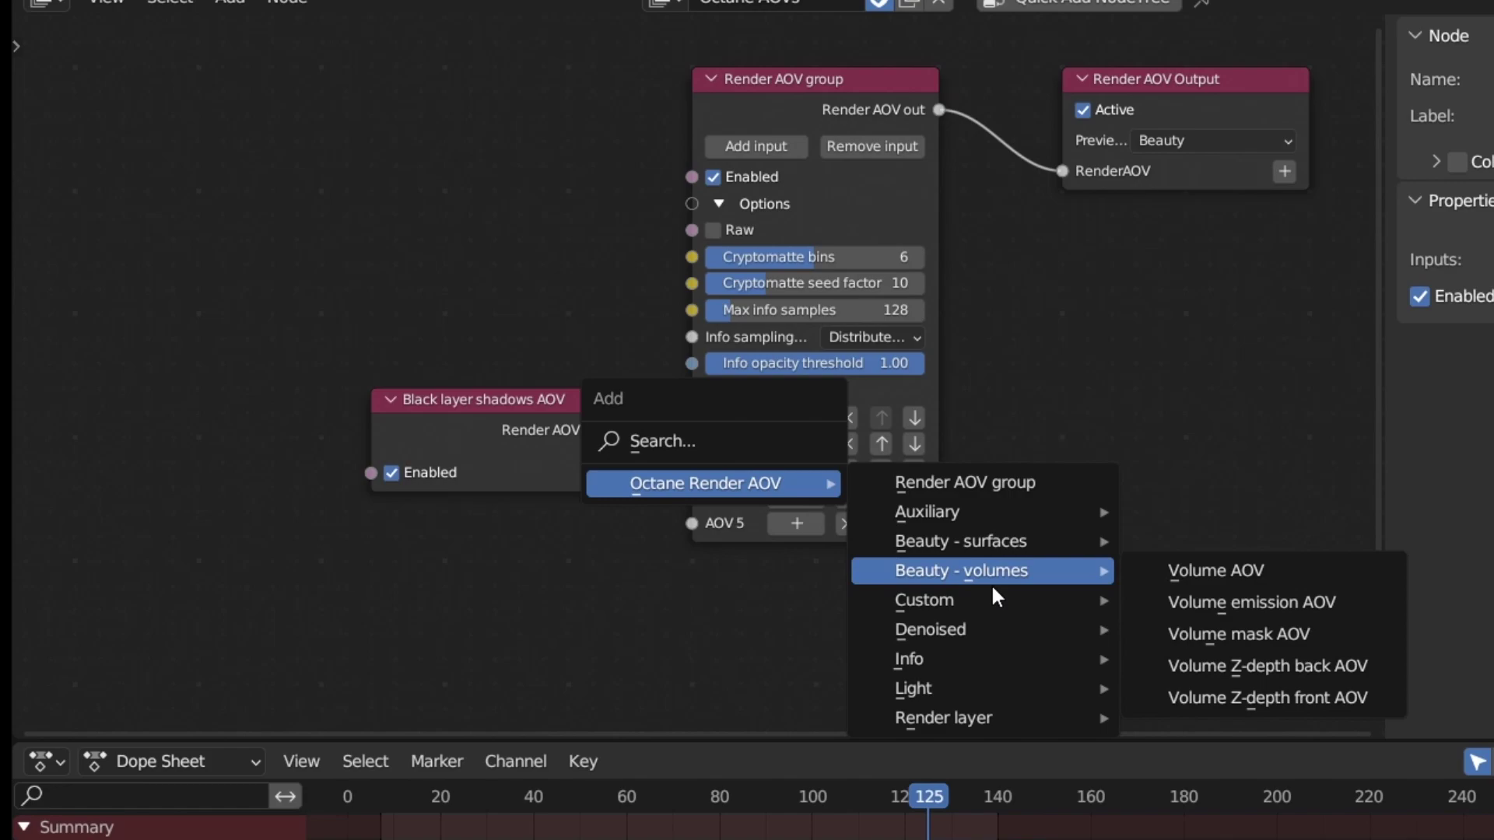
{"action": "mouse_move", "coordinate": [993, 622]}
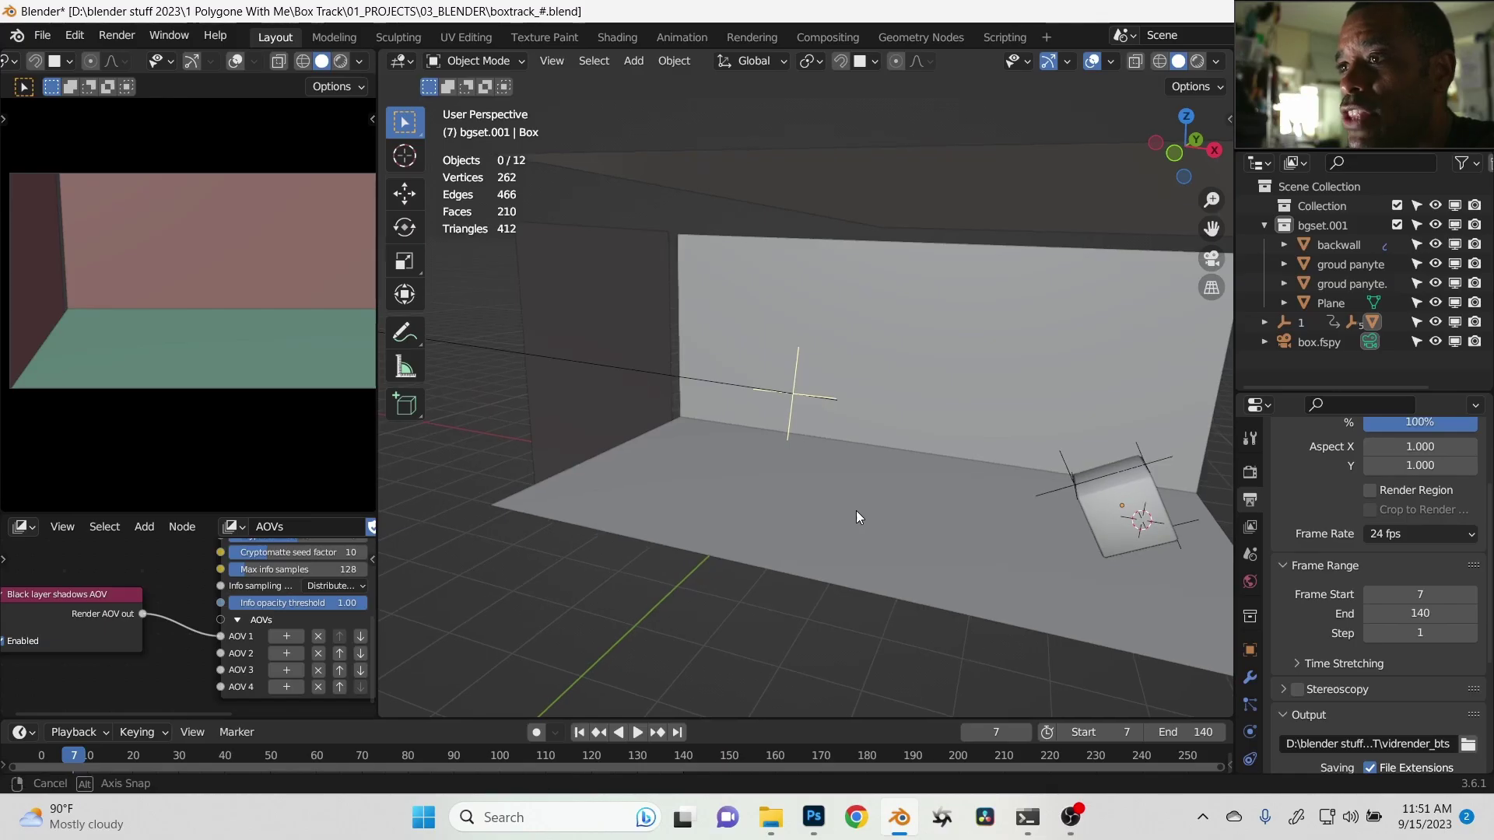
{"action": "middle_click_drag", "start_coordinate": [856, 510], "coordinate": [862, 511]}
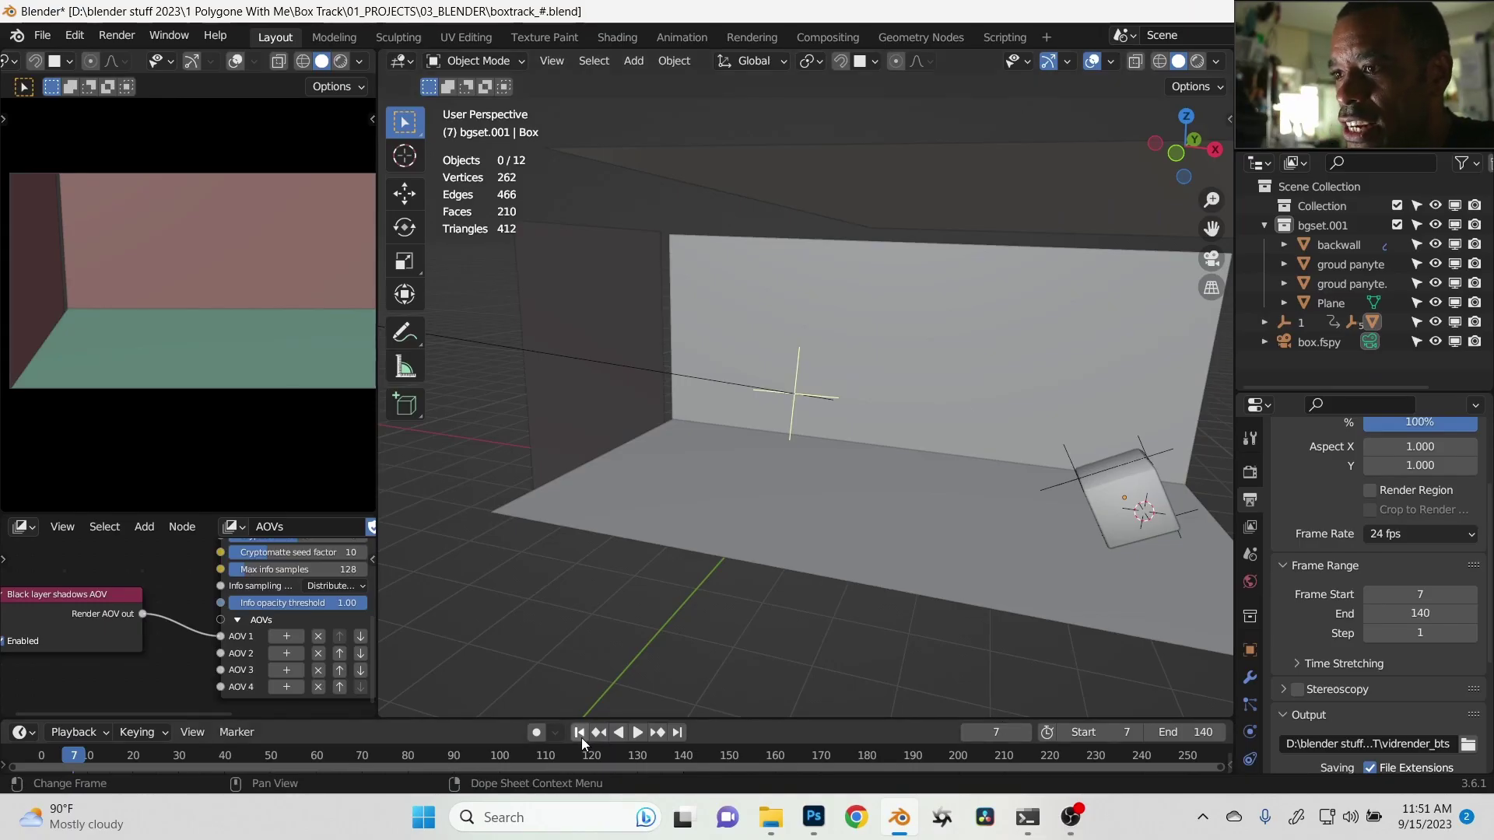
Play the box's tracked animation, stop at frame 103, and orbit toward the back wall.
{"action": "left_click", "coordinate": [637, 733]}
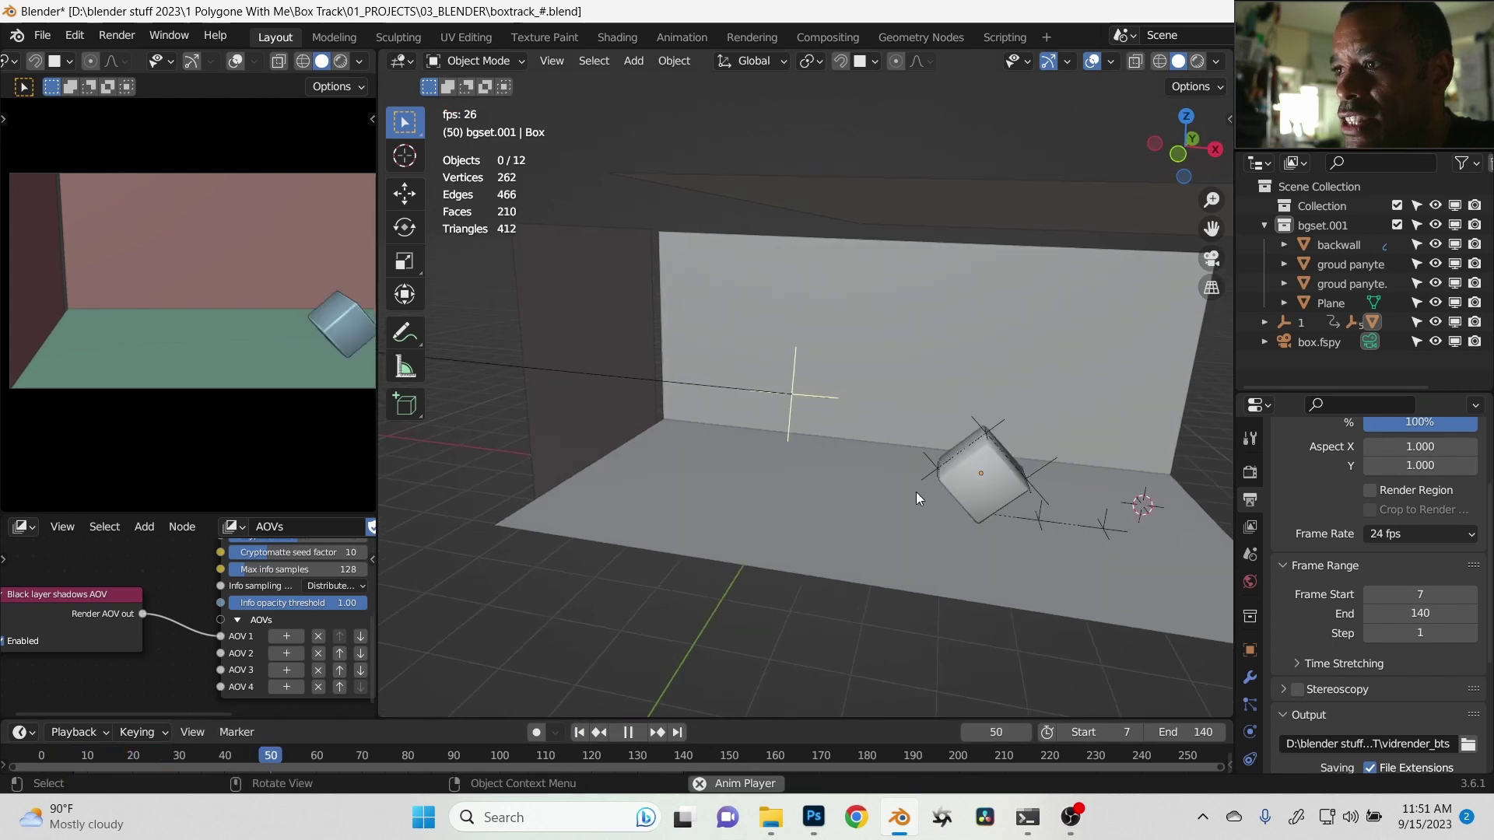
{"action": "left_click", "coordinate": [629, 733]}
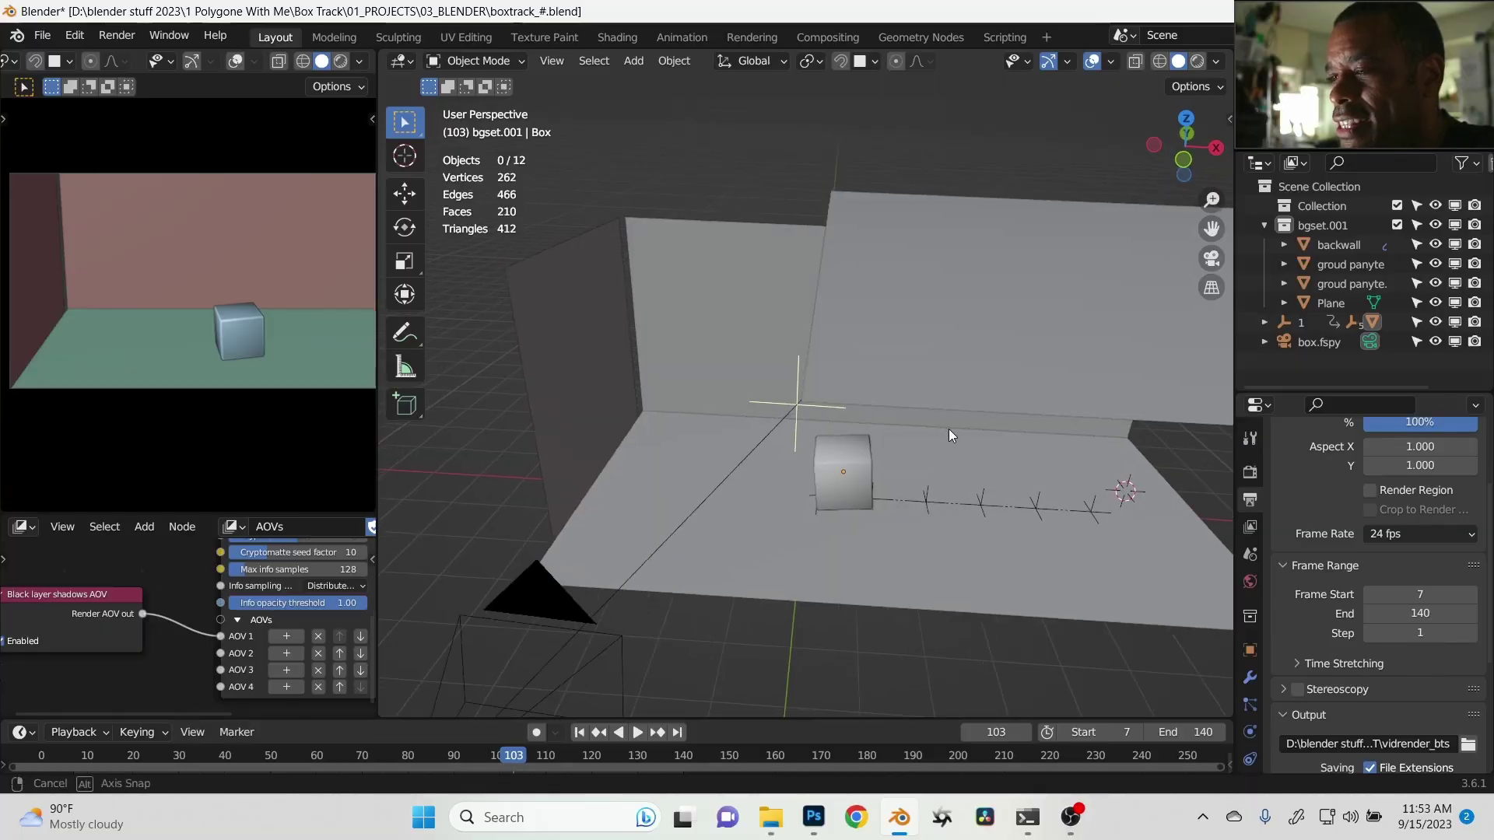
{"action": "middle_click_drag", "start_coordinate": [950, 423], "coordinate": [899, 442]}
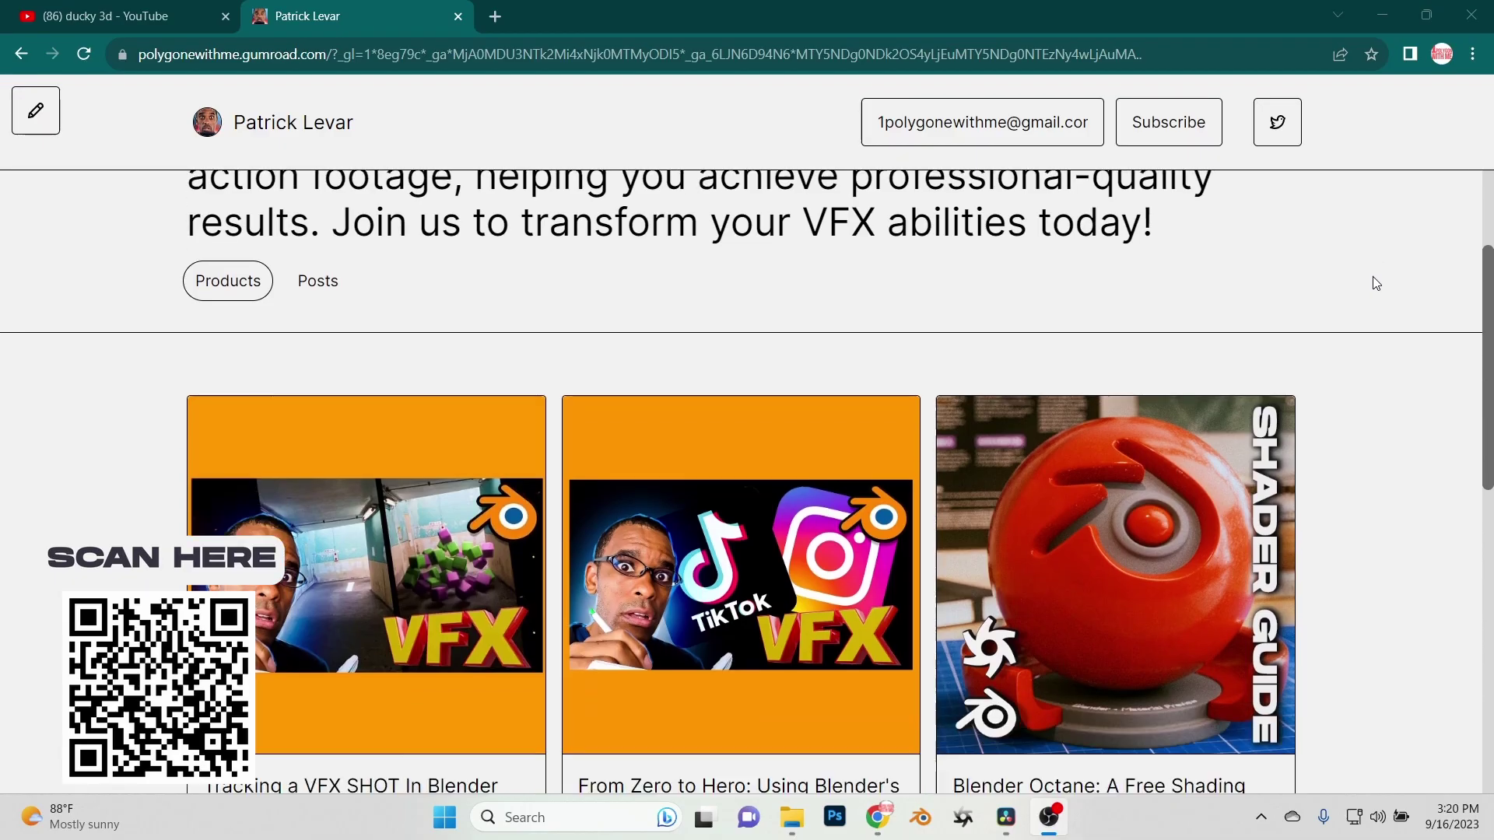
Scroll the creator's Gumroad storefront down to the product cards.
{"action": "scroll", "coordinate": [1373, 278], "scroll_direction": "down", "scroll_amount": 3}
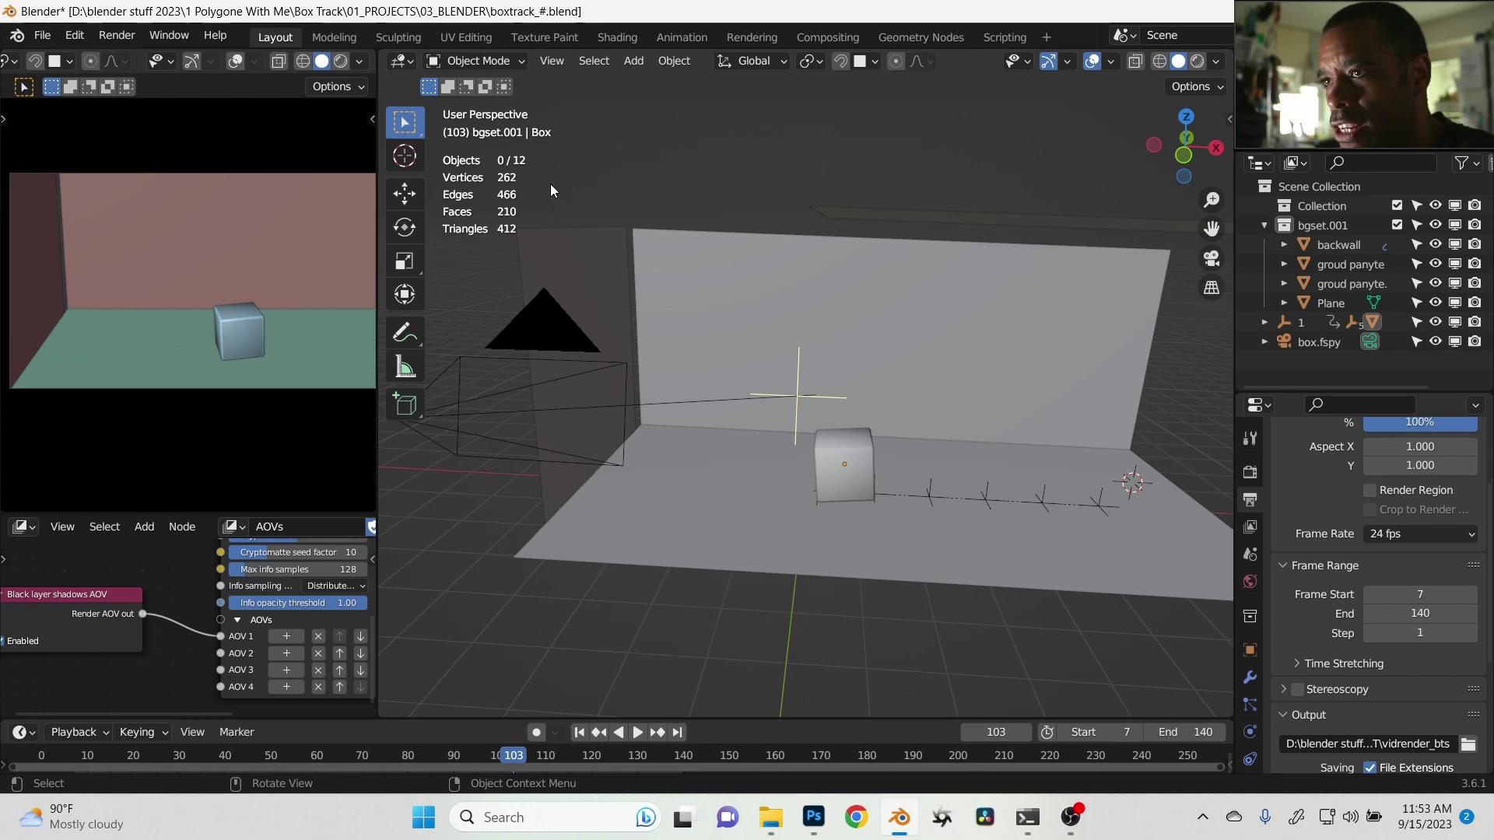
Select the box and play the animation on to frame 125.
{"action": "middle_click_drag", "start_coordinate": [825, 443], "coordinate": [846, 462]}
{"action": "left_click", "coordinate": [847, 462]}
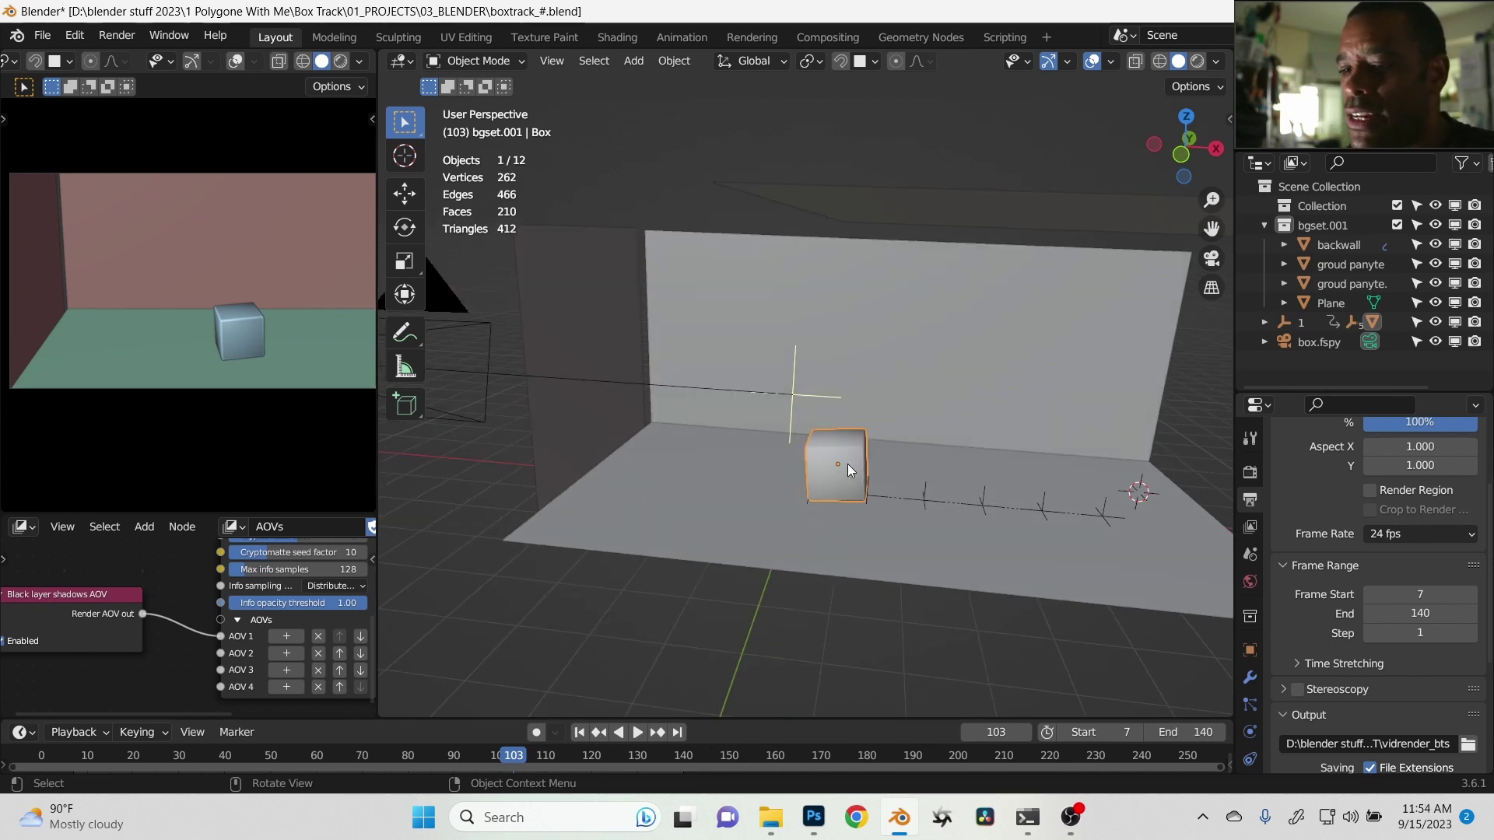
{"action": "key", "text": "space"}
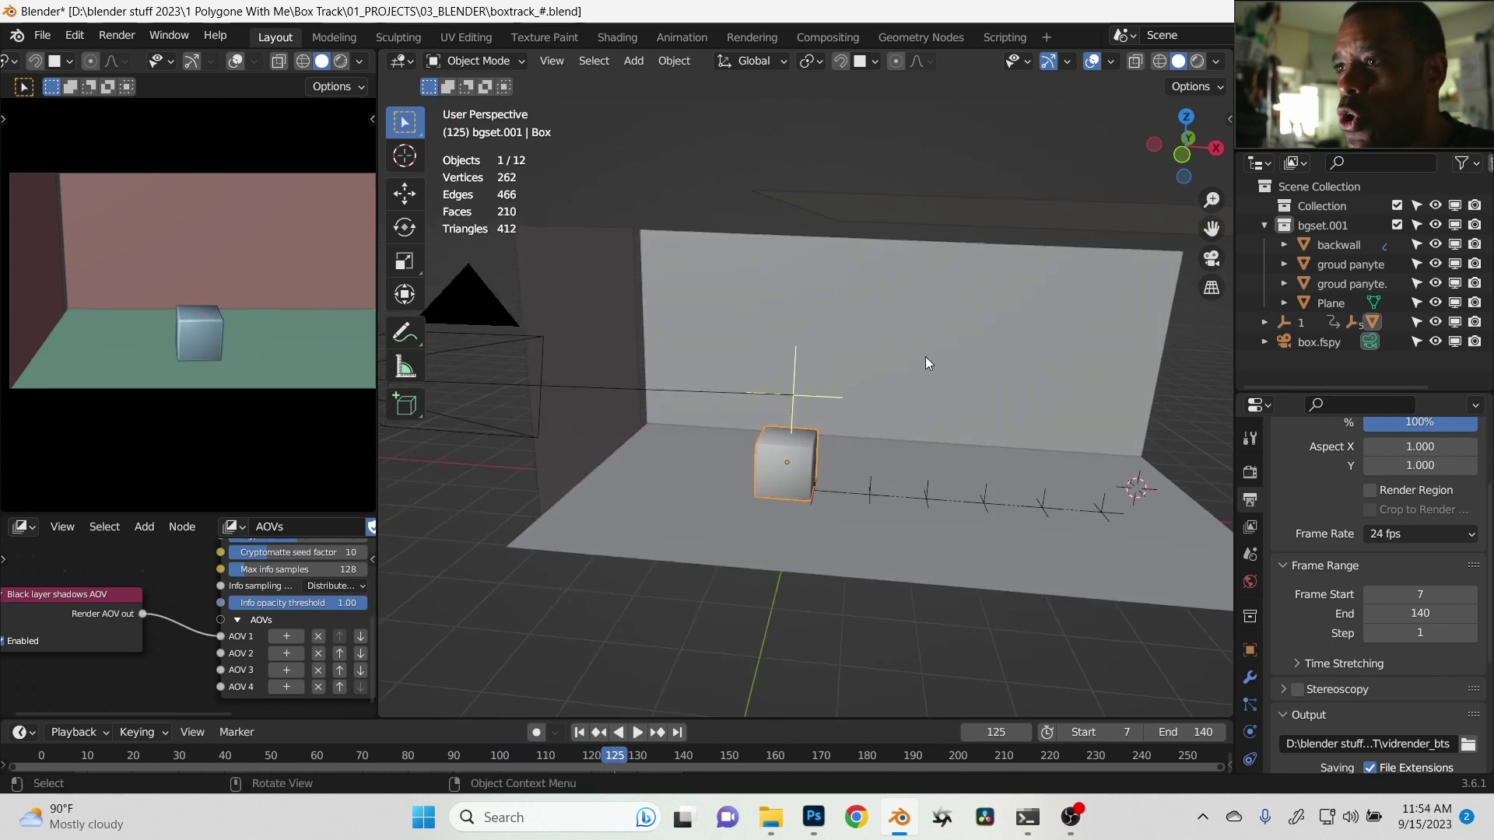
Preview the Octane rendered viewport through the scene camera, selecting the floor and back wall.
{"action": "left_click", "coordinate": [1195, 62]}
{"action": "key", "text": "KP_0"}
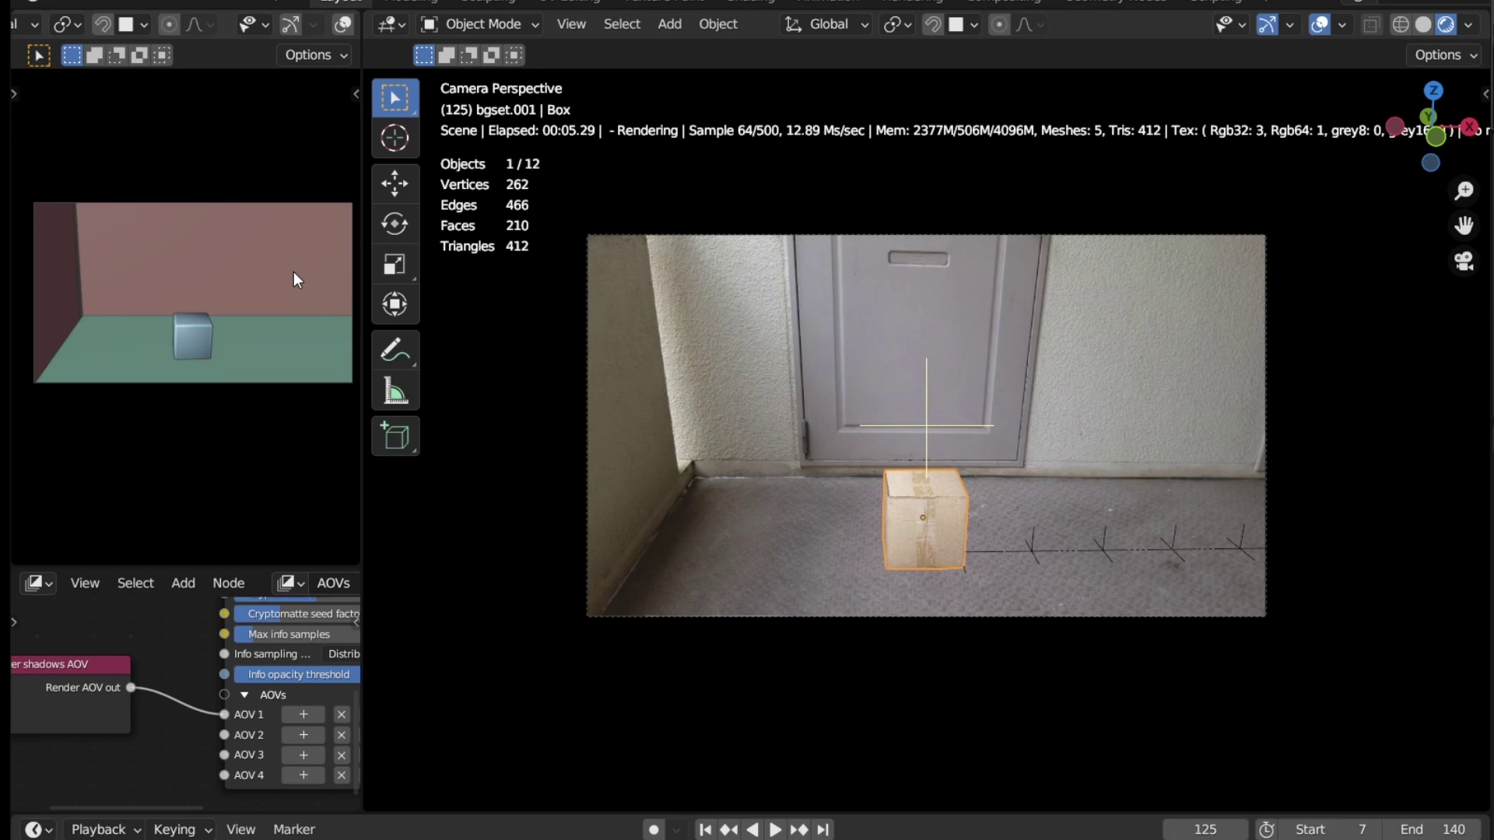
{"action": "left_click", "coordinate": [97, 348]}
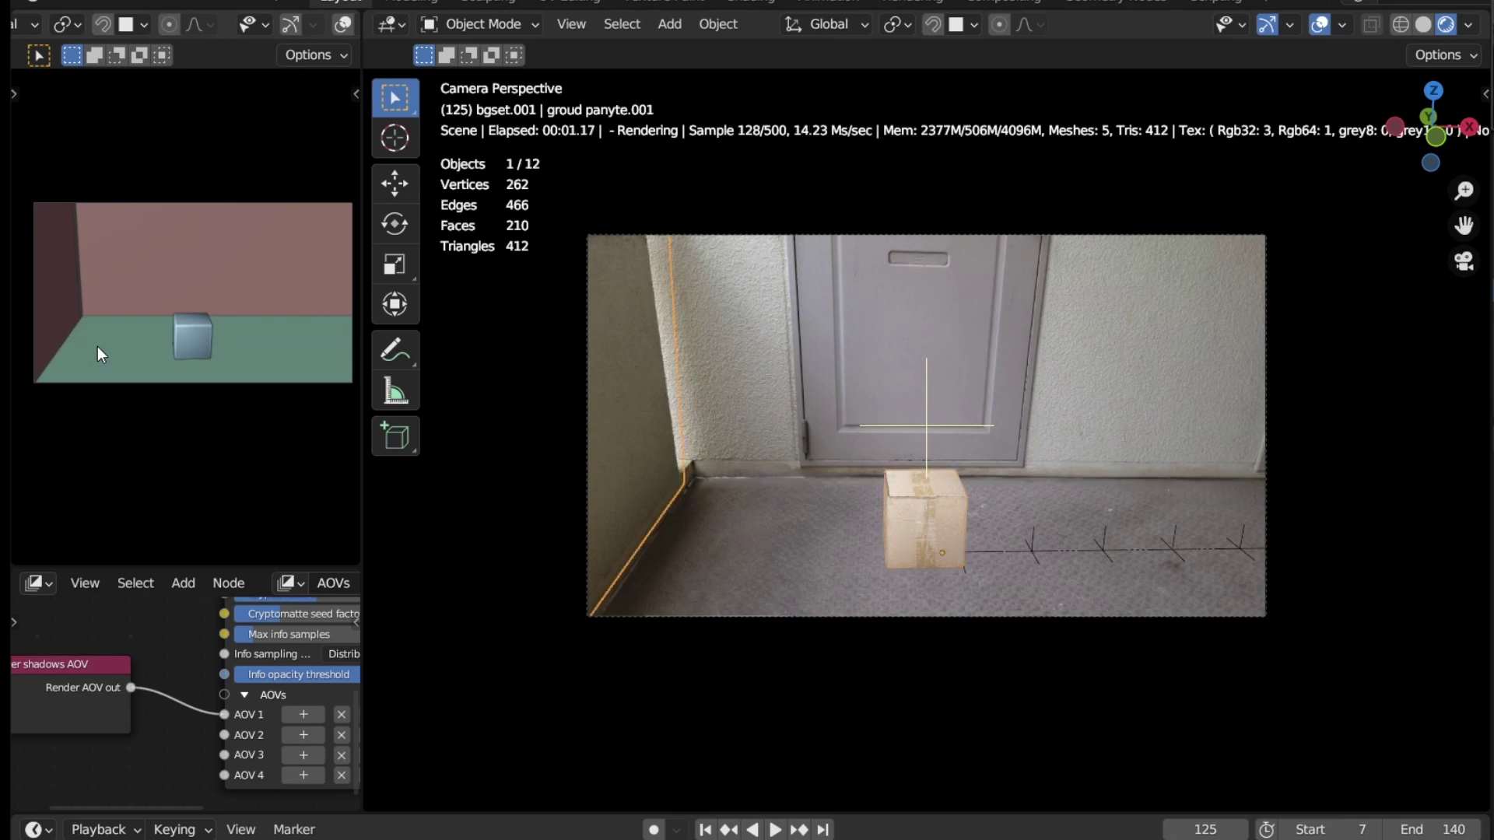
{"action": "left_click", "coordinate": [134, 268]}
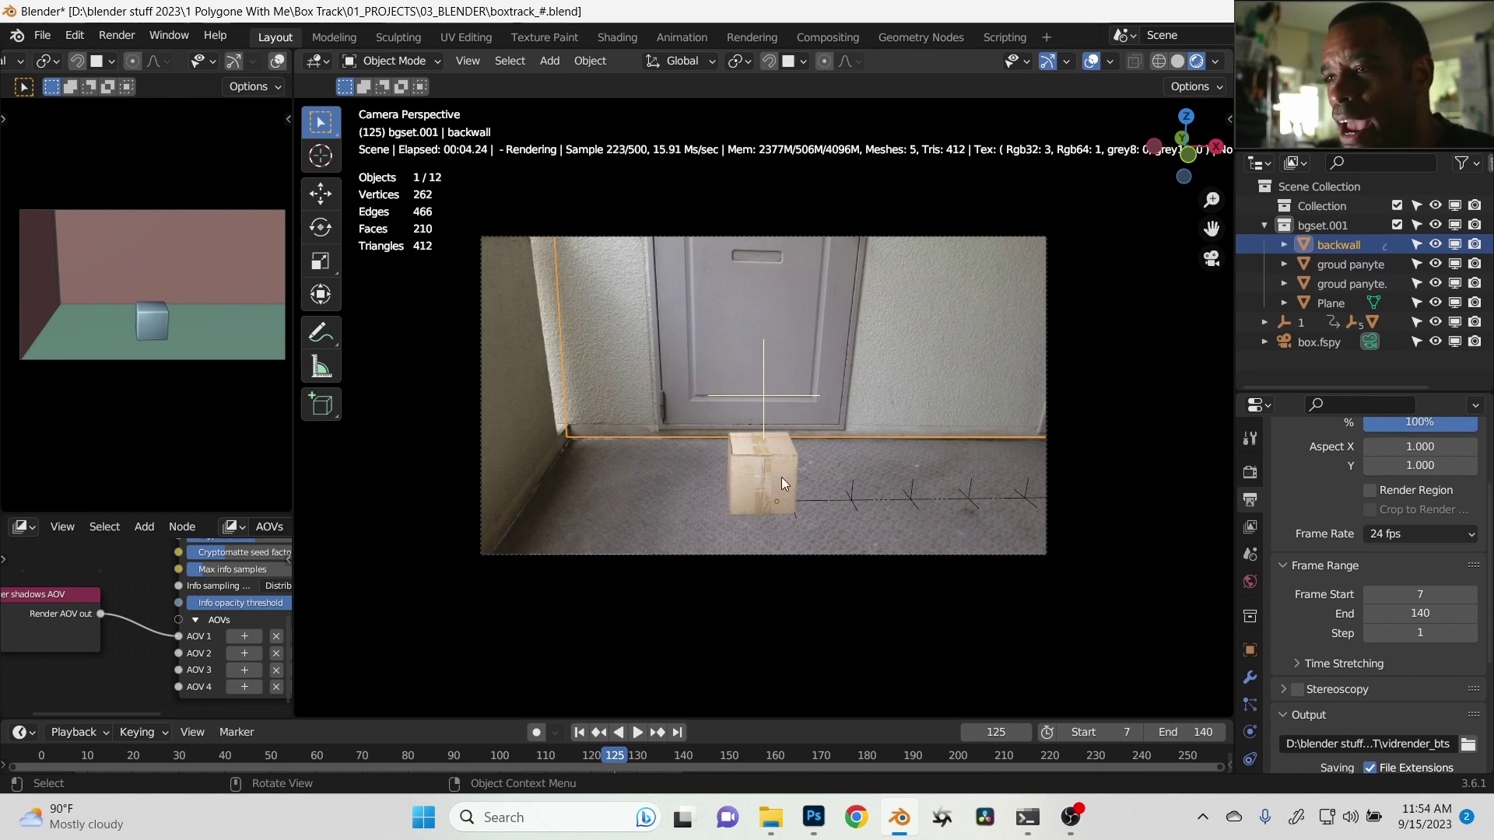
{"action": "middle_click_drag", "start_coordinate": [804, 386], "coordinate": [836, 358]}
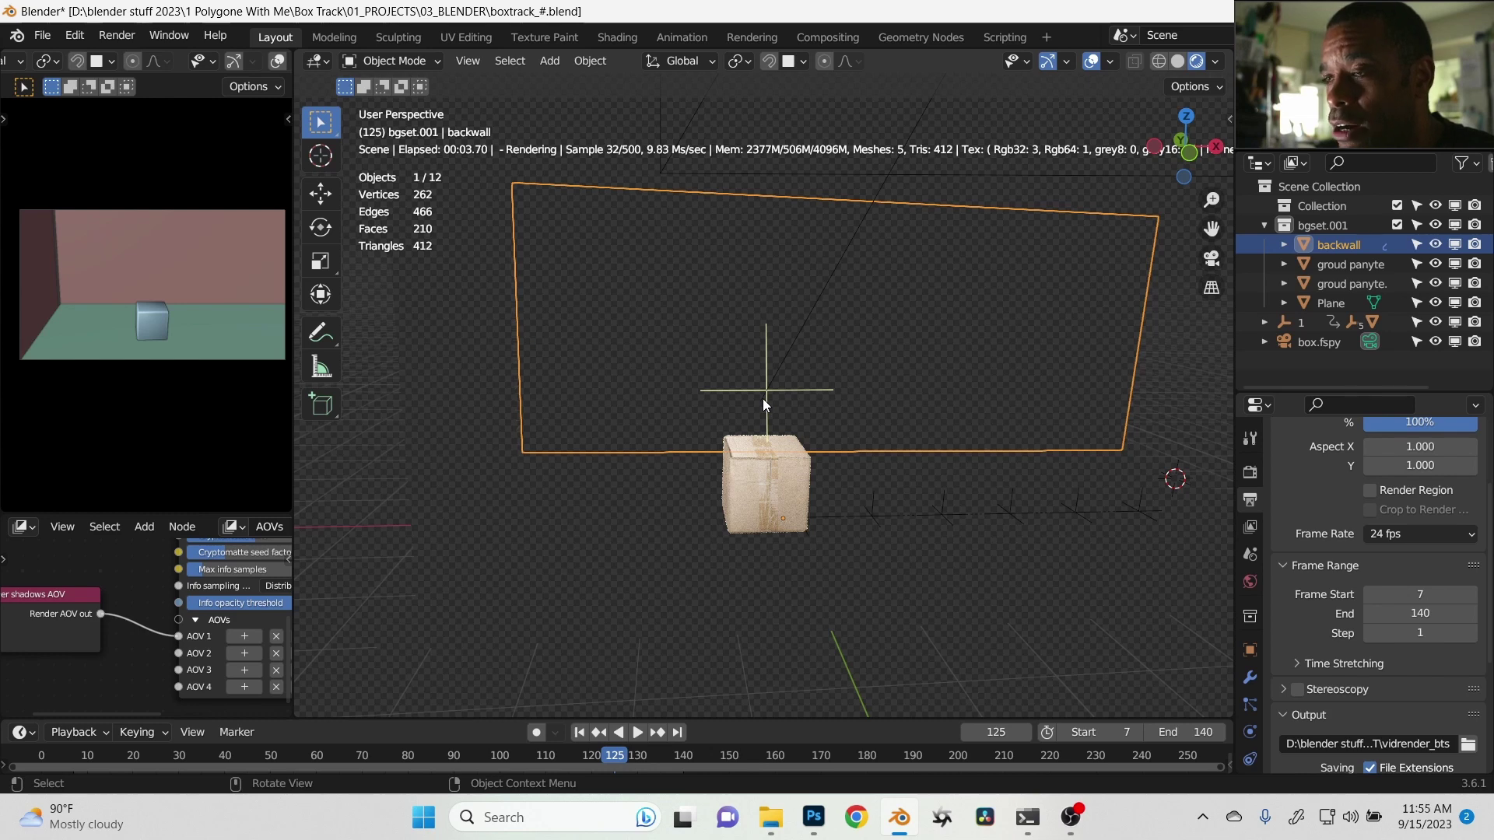
Return the viewport to Solid shading, then select the floor and the back wall.
{"action": "left_click", "coordinate": [1176, 62]}
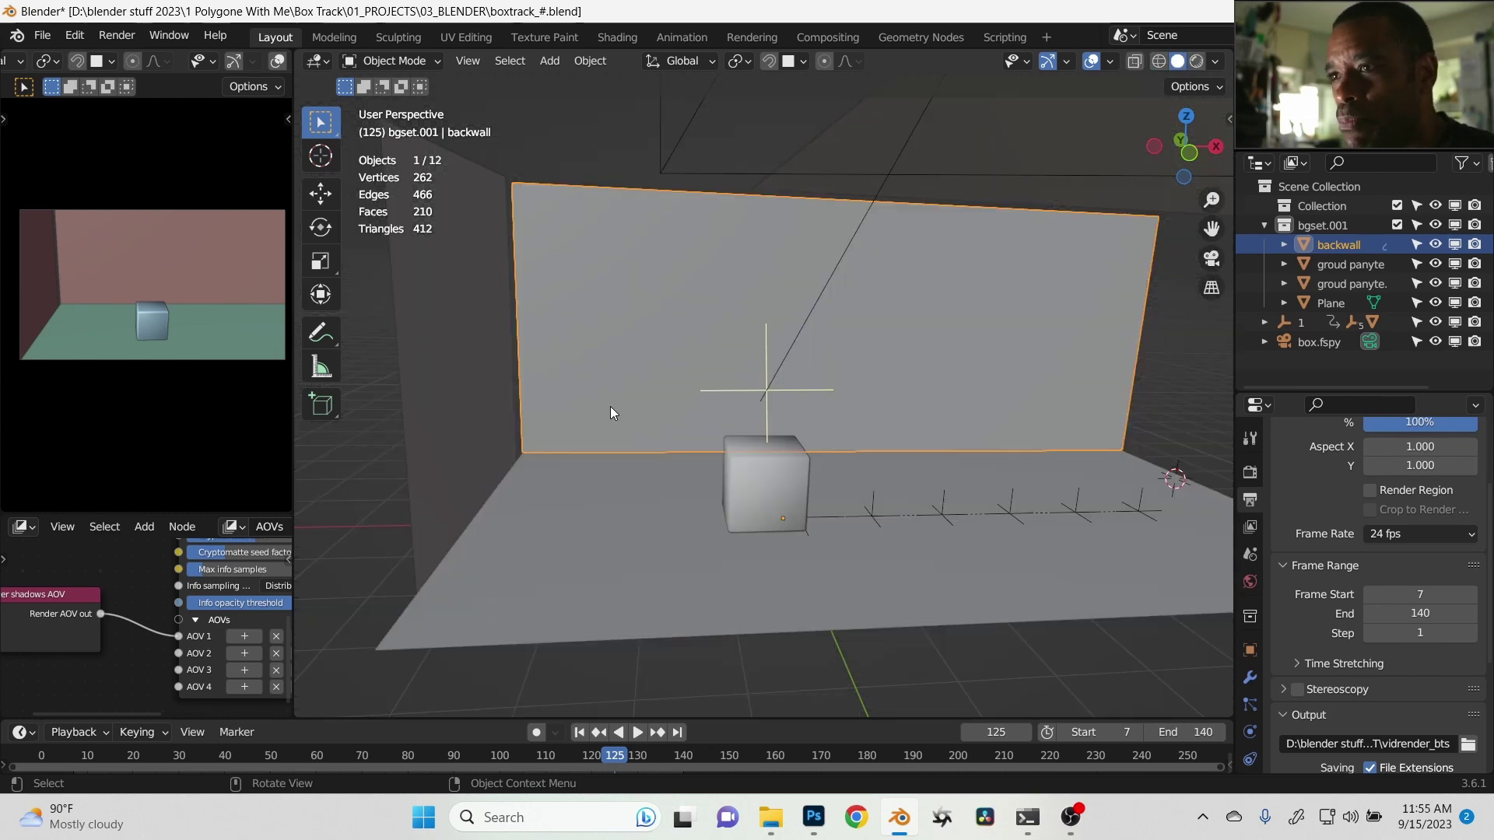
{"action": "left_click", "coordinate": [582, 575]}
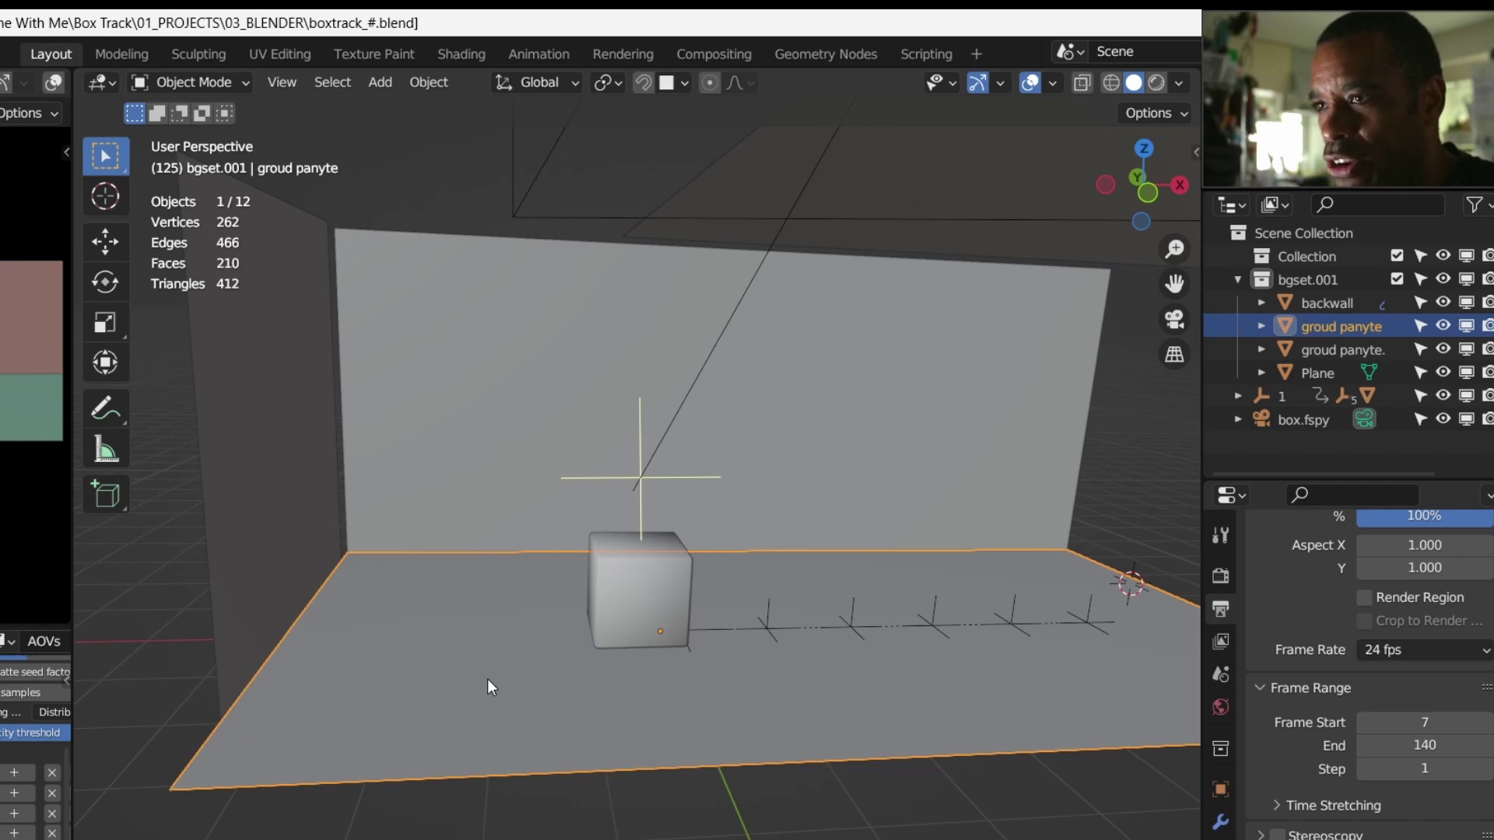
{"action": "left_click", "coordinate": [525, 544]}
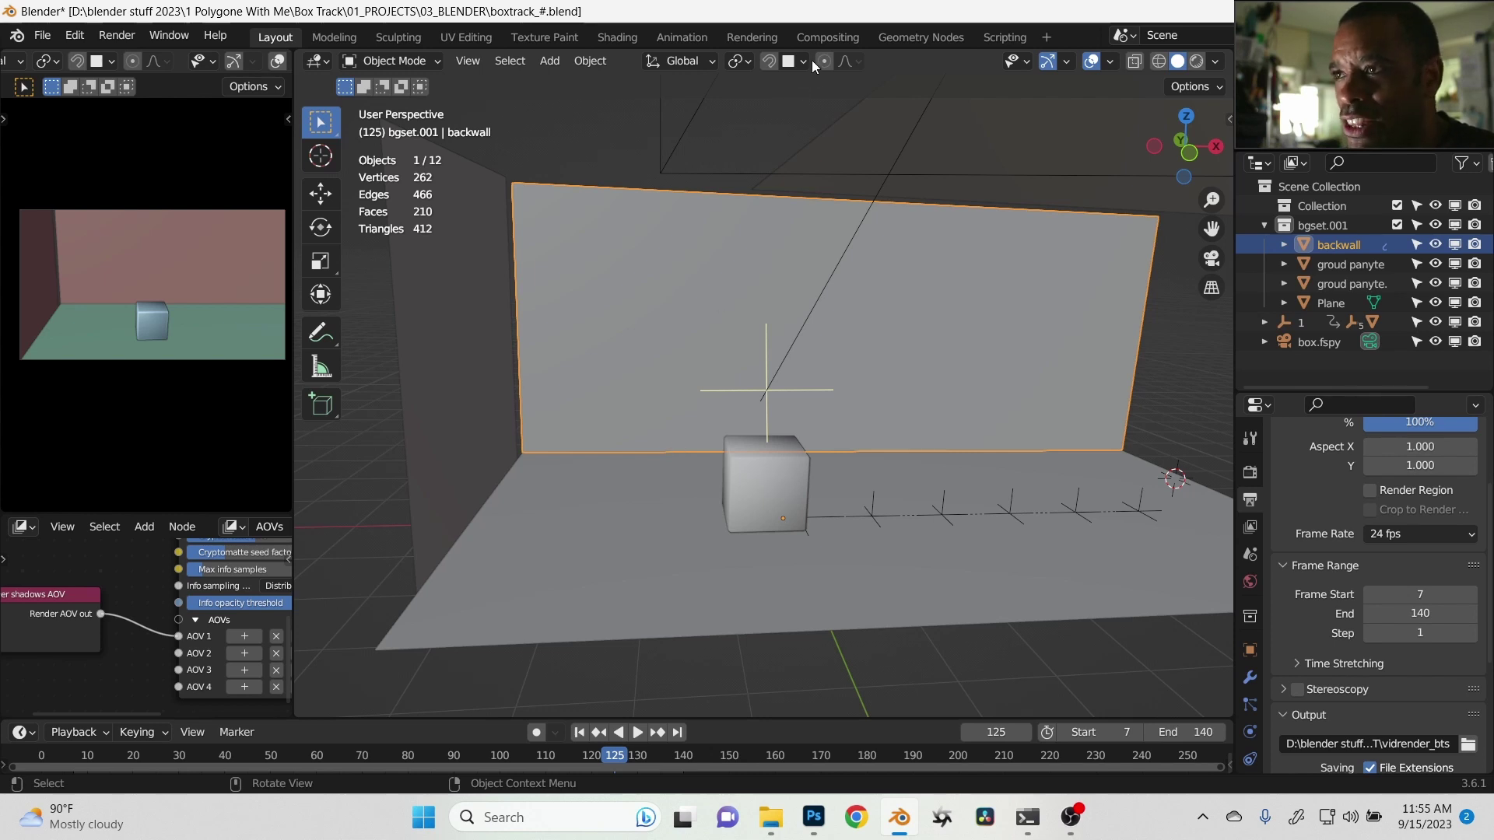
{"action": "mouse_move", "coordinate": [702, 507]}
{"action": "middle_mouse_down"}
{"action": "mouse_move", "coordinate": [666, 525]}
{"action": "mouse_move", "coordinate": [686, 511]}
{"action": "middle_mouse_up"}
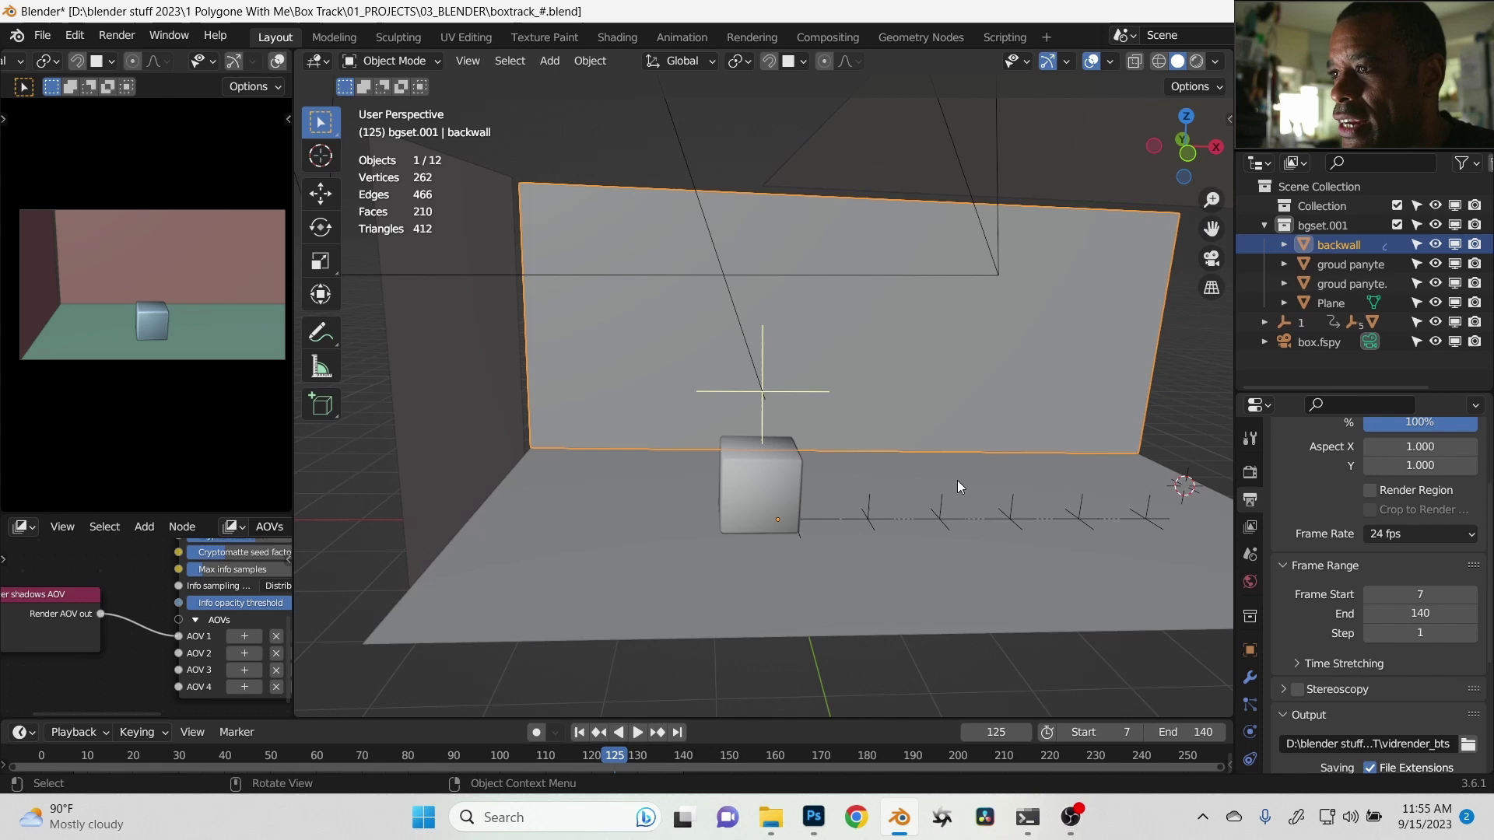
{"action": "middle_click_drag", "start_coordinate": [957, 479], "coordinate": [953, 480]}
Check each object's Octane render layer ID: back wall 1, box 3, then the floor.
{"action": "left_click", "coordinate": [1250, 650]}
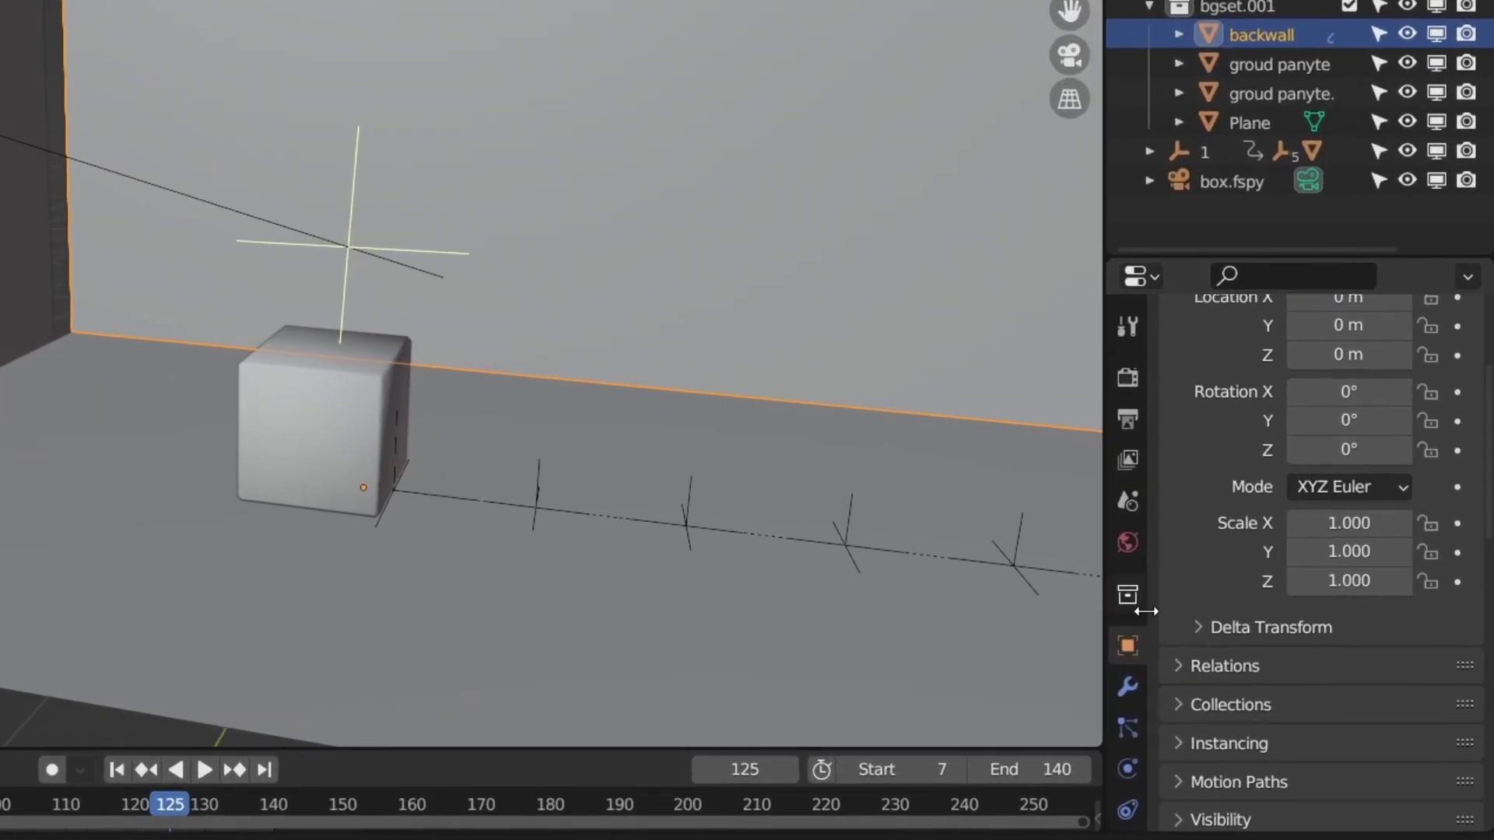
{"action": "scroll", "coordinate": [1206, 637], "scroll_direction": "down", "scroll_amount": 10}
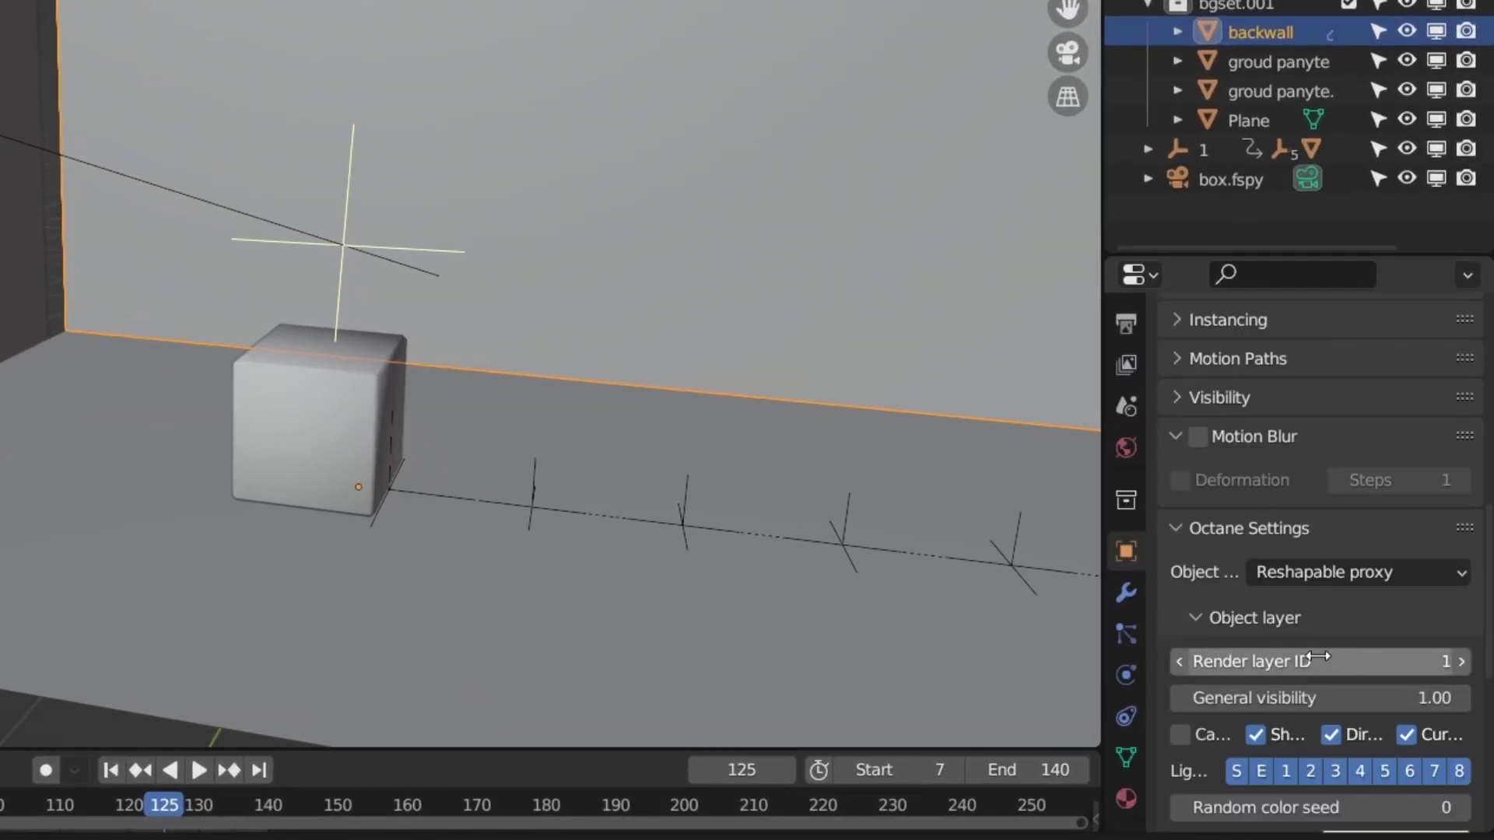
{"action": "left_click", "coordinate": [344, 453]}
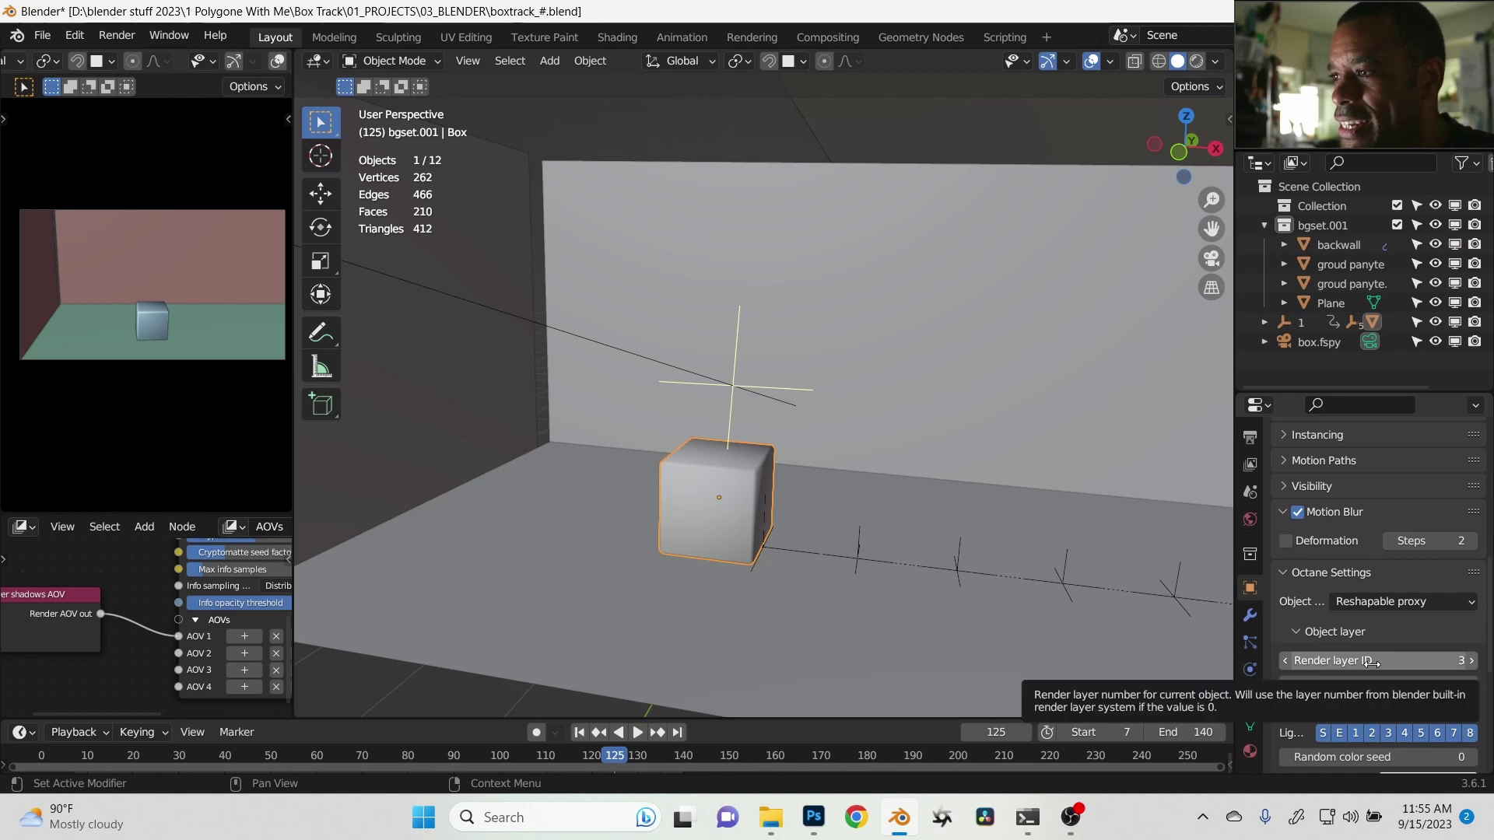
{"action": "left_click", "coordinate": [736, 613]}
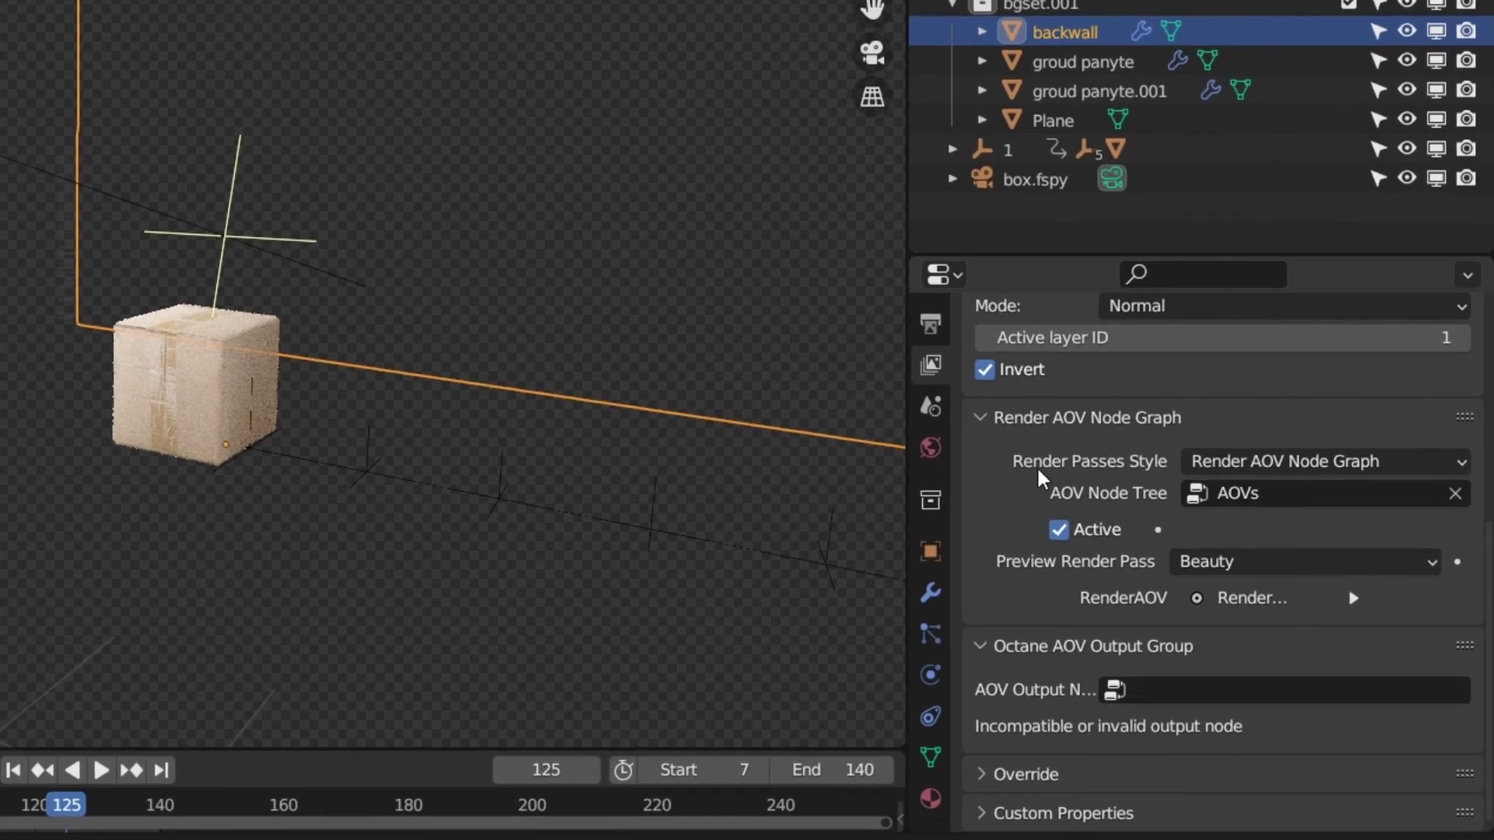
Set the global Octane render layer Active layer ID to 2 and select the floor.
{"action": "scroll", "coordinate": [1048, 442], "scroll_direction": "up", "scroll_amount": 1}
{"action": "scroll", "coordinate": [1062, 514], "scroll_direction": "up", "scroll_amount": 1}
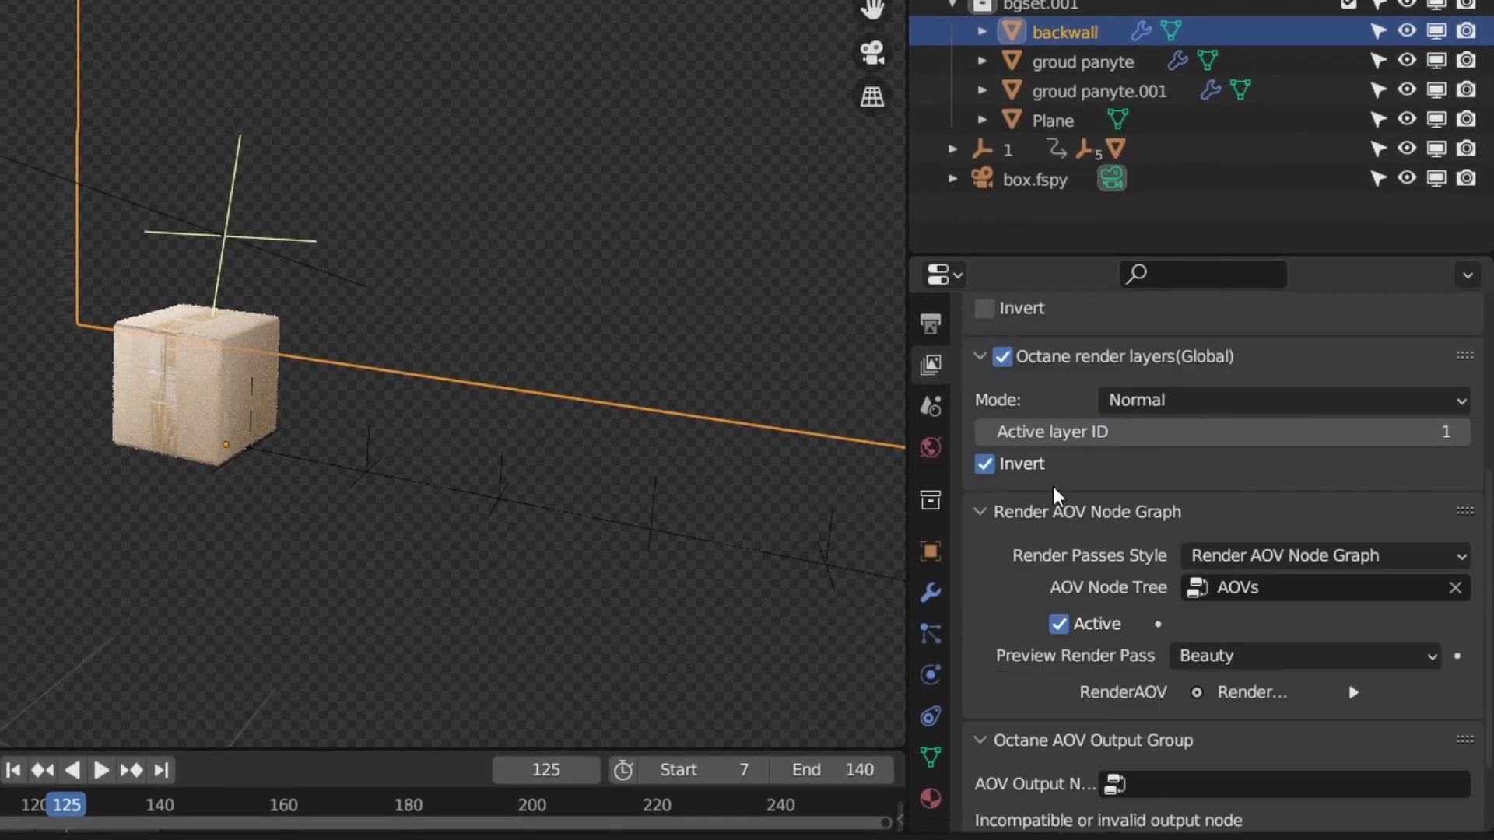
{"action": "scroll", "coordinate": [990, 348], "scroll_direction": "up", "scroll_amount": 2}
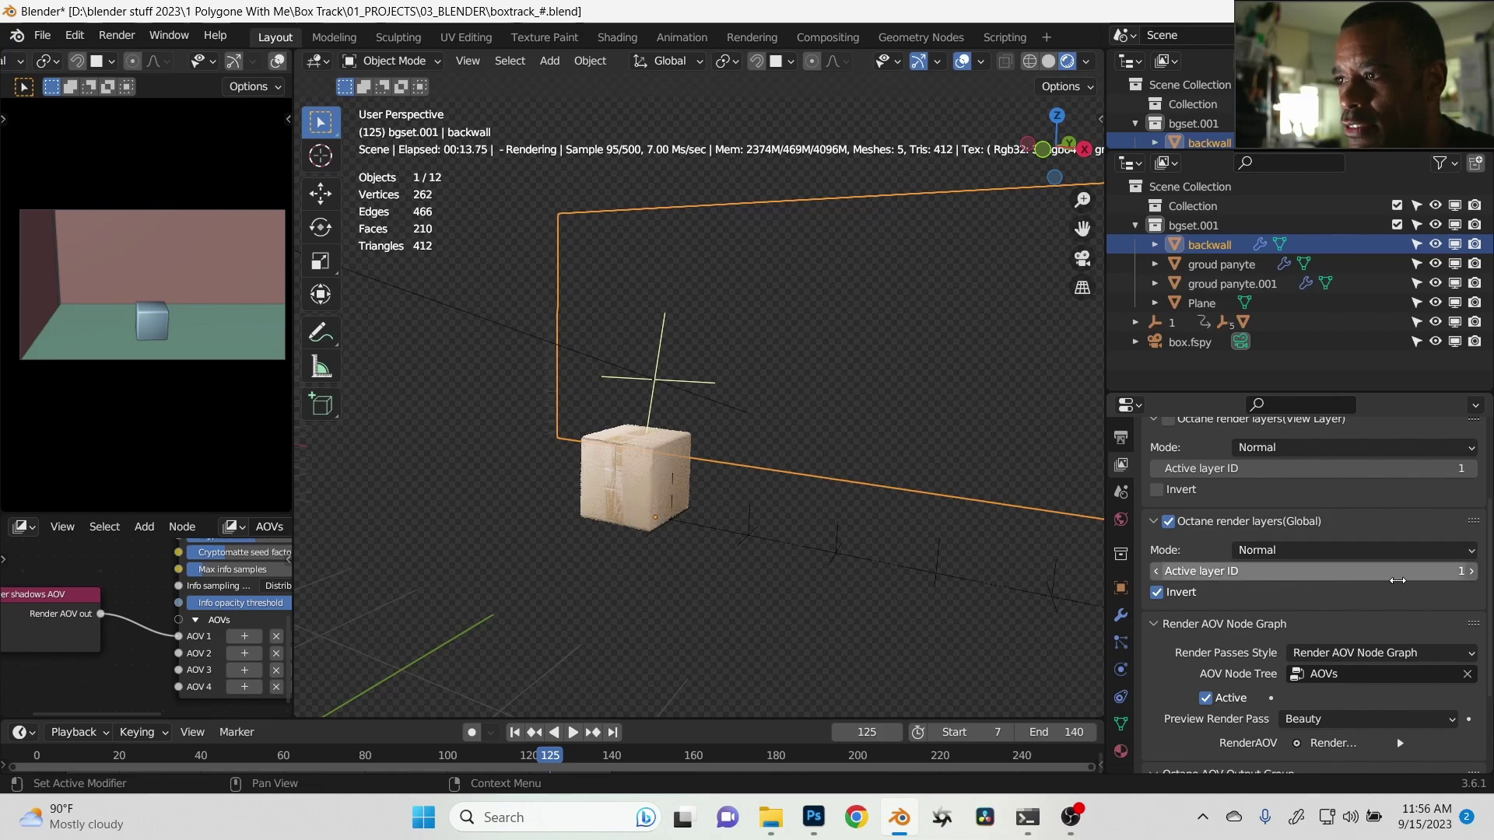
{"action": "left_click", "coordinate": [1471, 571]}
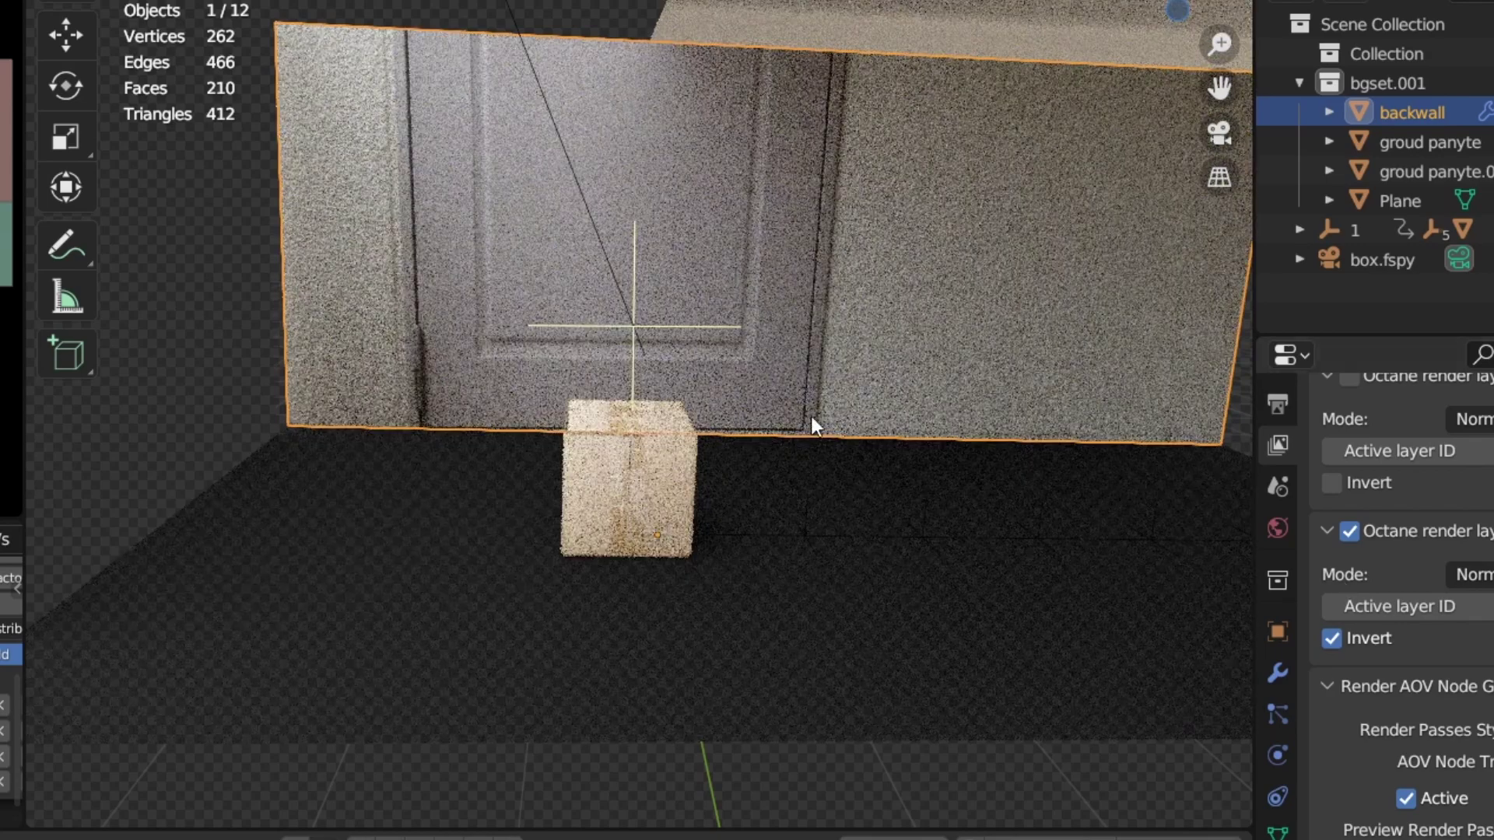
{"action": "middle_click_drag", "start_coordinate": [810, 424], "coordinate": [687, 406]}
{"action": "left_click", "coordinate": [686, 406]}
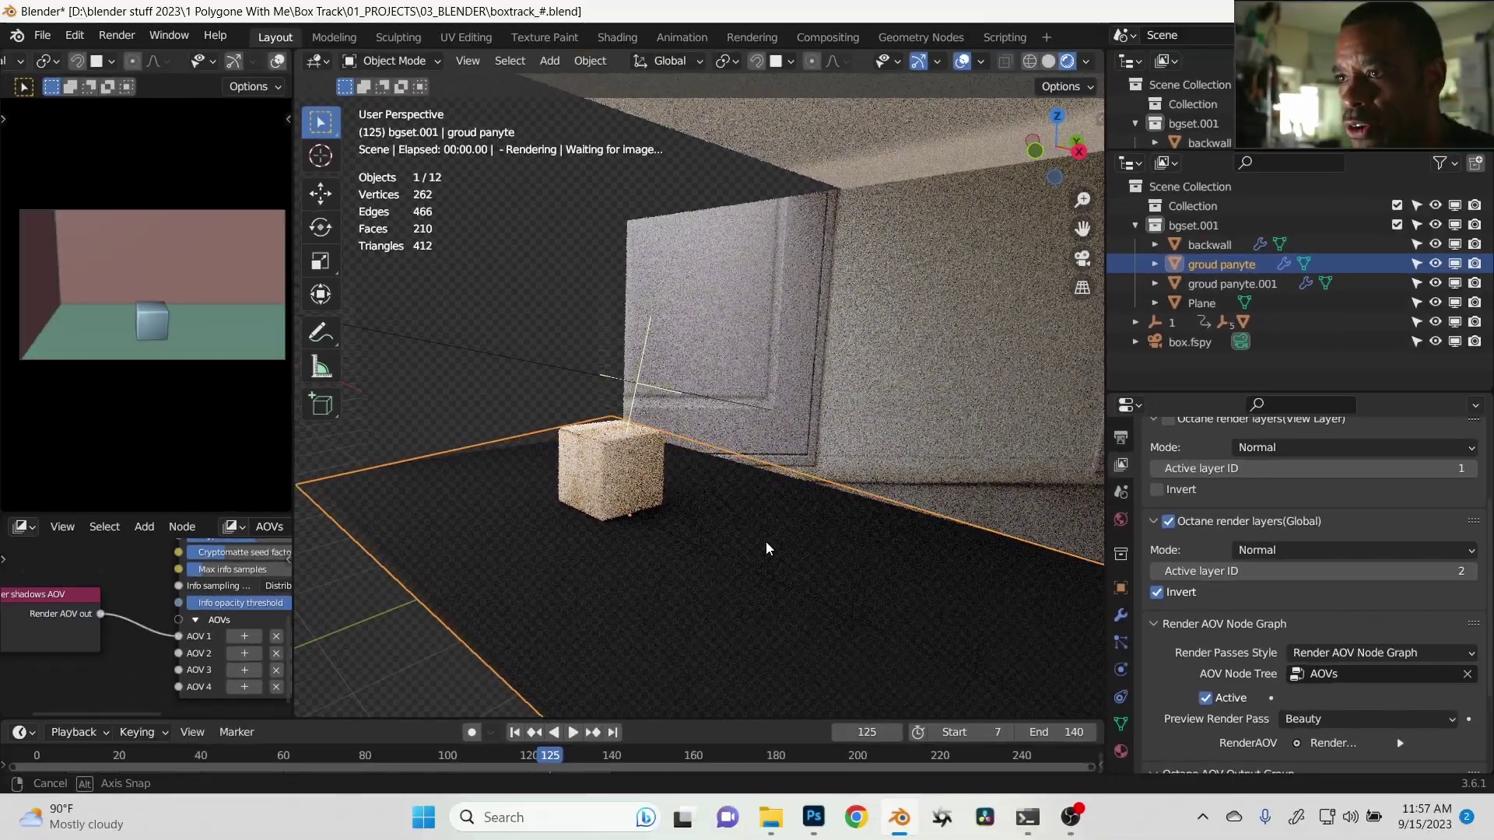
{"action": "middle_click_drag", "start_coordinate": [783, 549], "coordinate": [782, 549]}
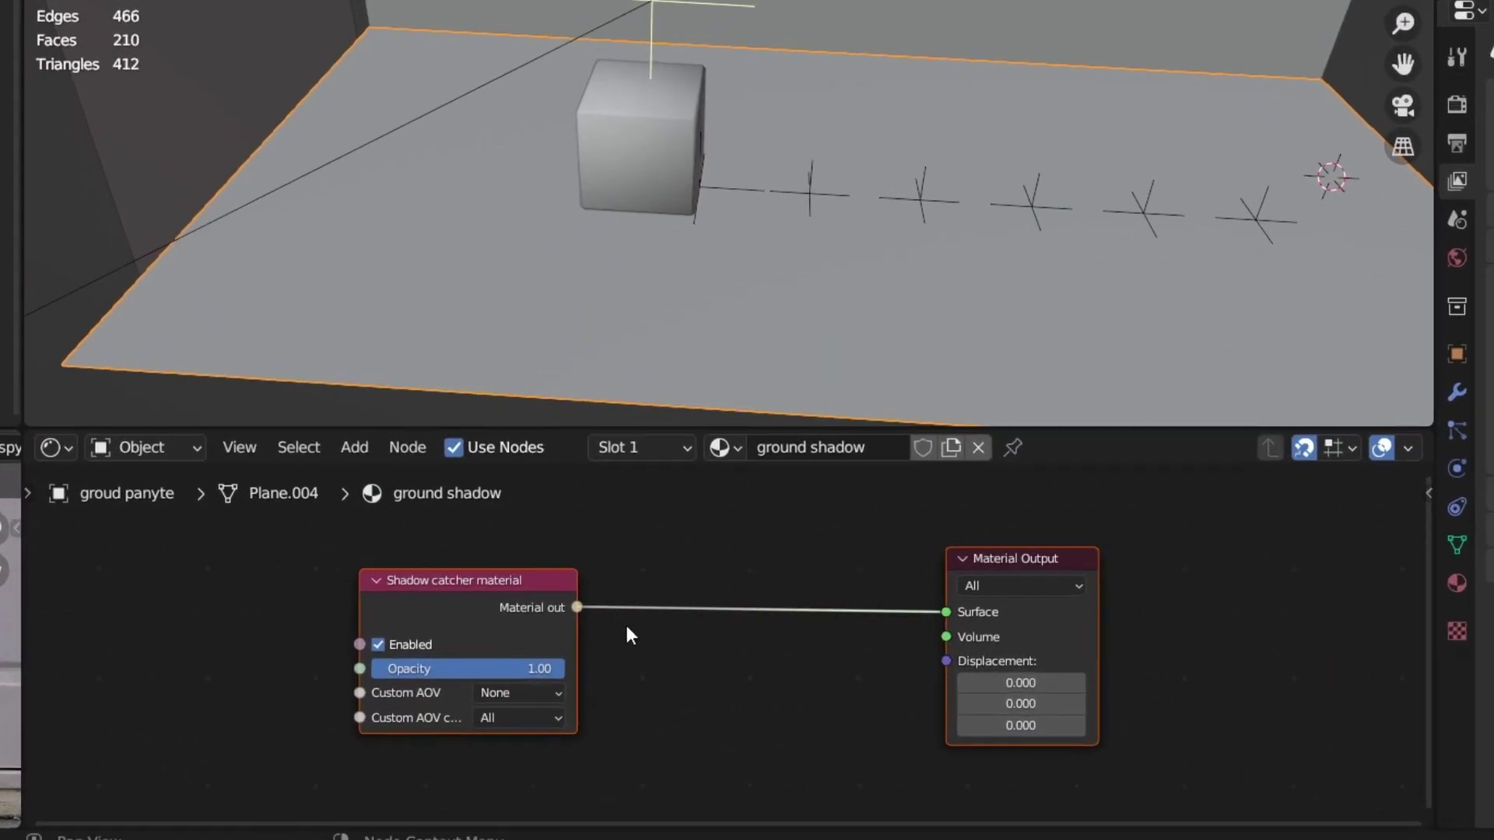
{"action": "key", "text": "shift+a"}
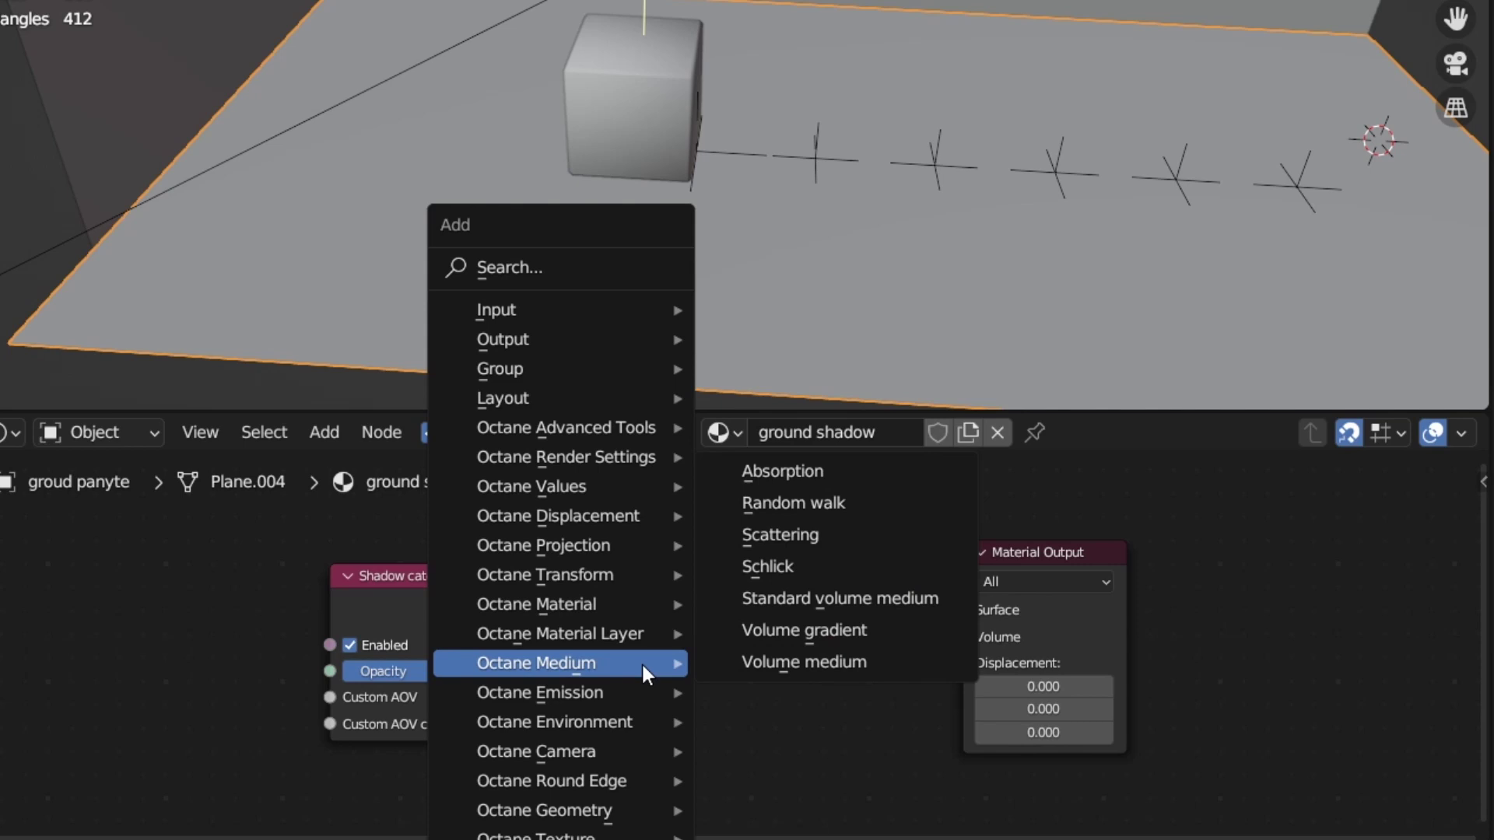
{"action": "mouse_move", "coordinate": [629, 612]}
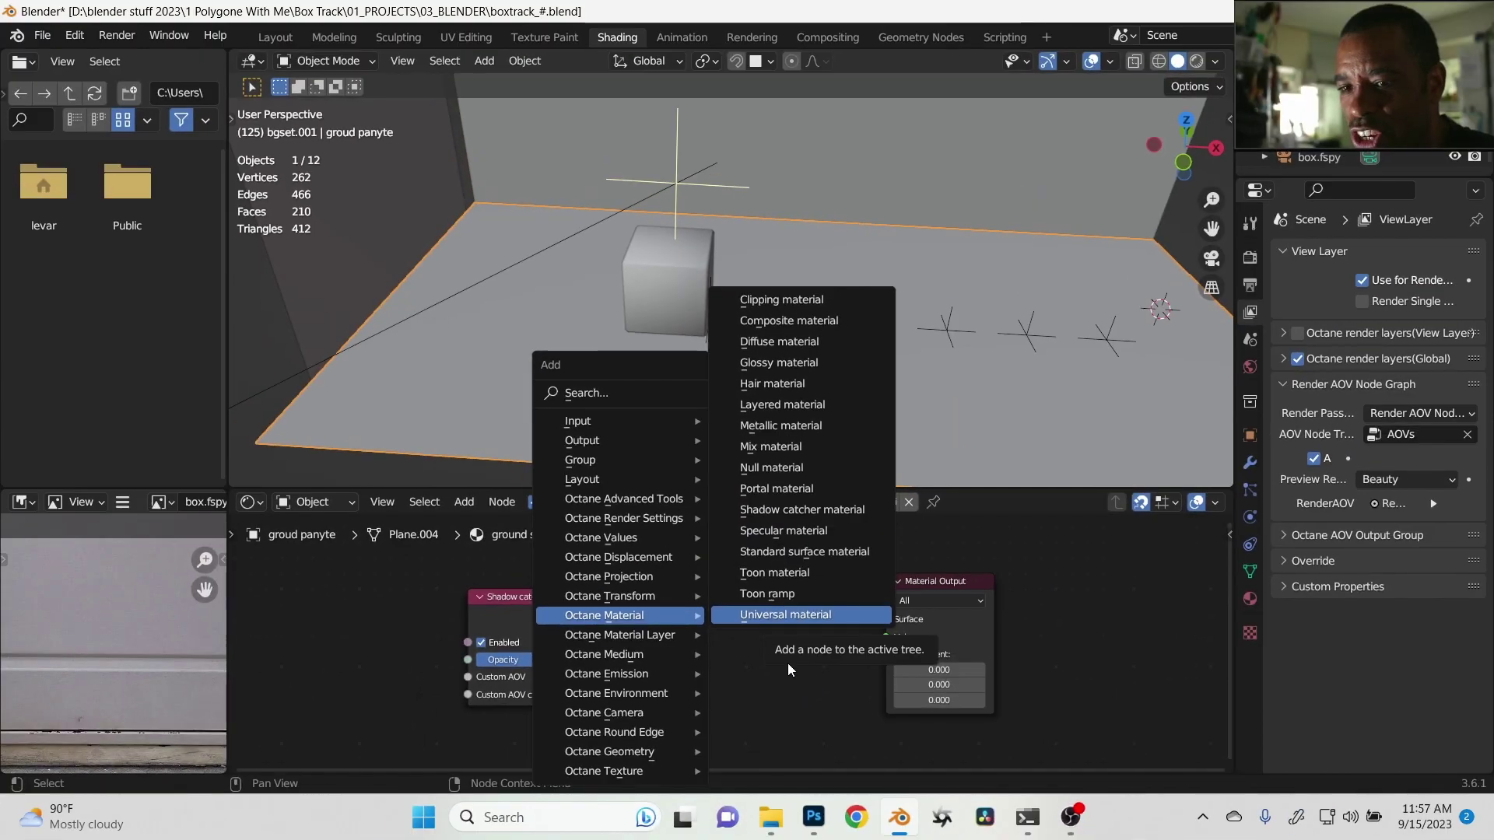
{"action": "key", "text": "Escape"}
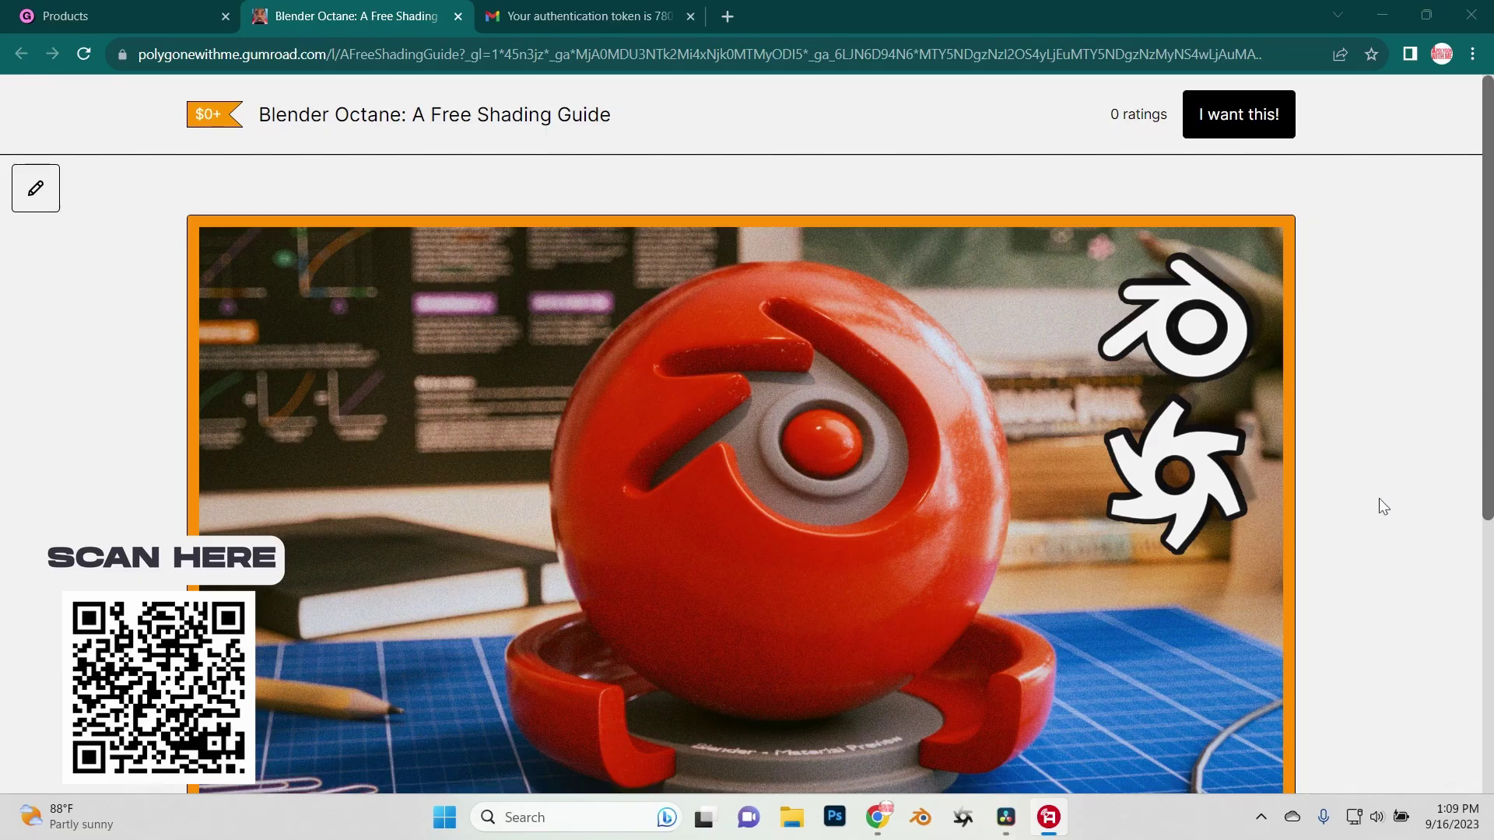
{"action": "scroll", "coordinate": [1378, 498], "scroll_direction": "down", "scroll_amount": 2}
{"action": "scroll", "coordinate": [1379, 498], "scroll_direction": "down", "scroll_amount": 1}
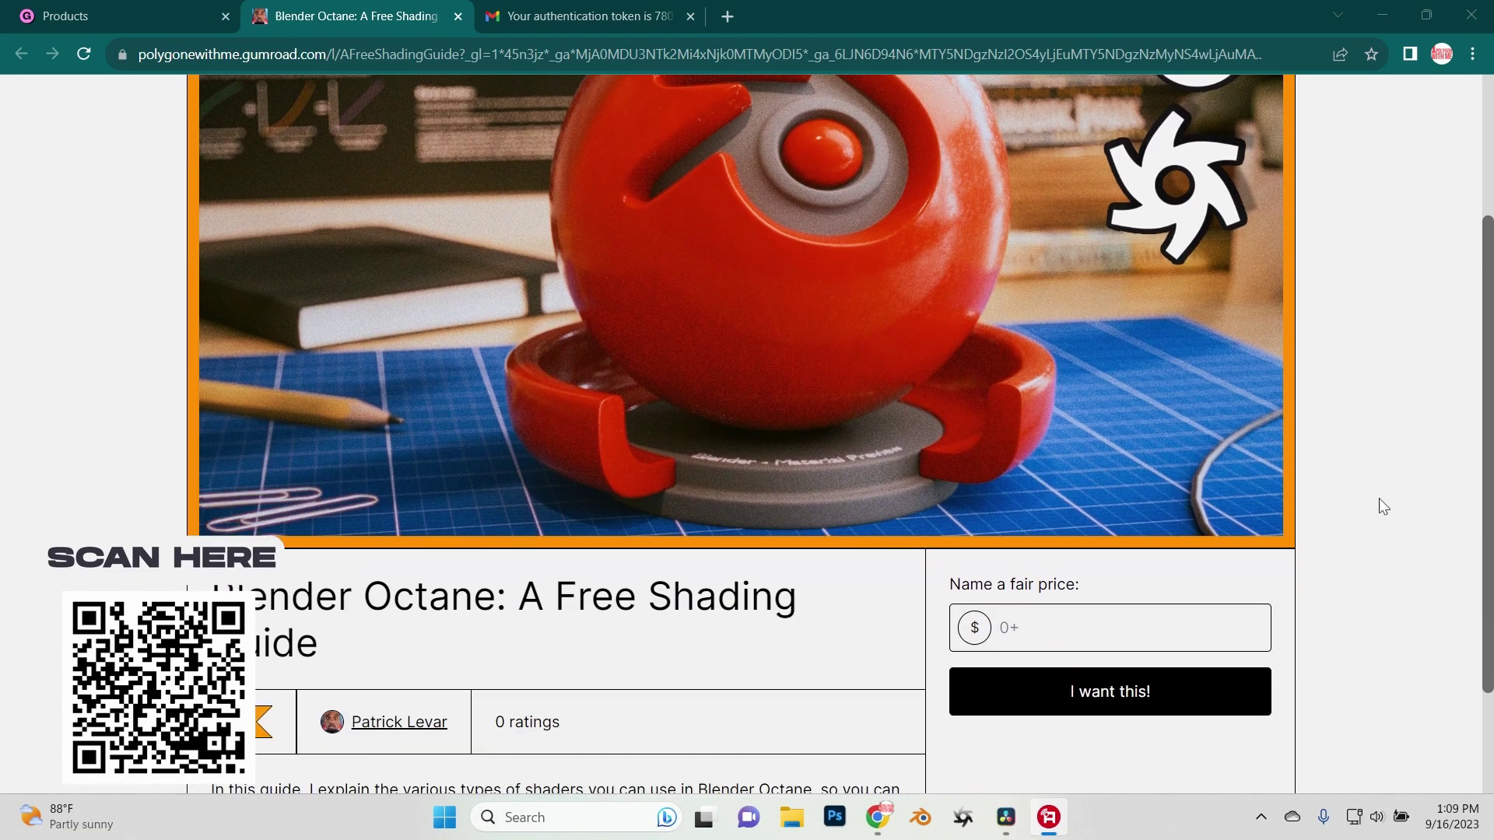
{"action": "scroll", "coordinate": [1379, 498], "scroll_direction": "down", "scroll_amount": 1}
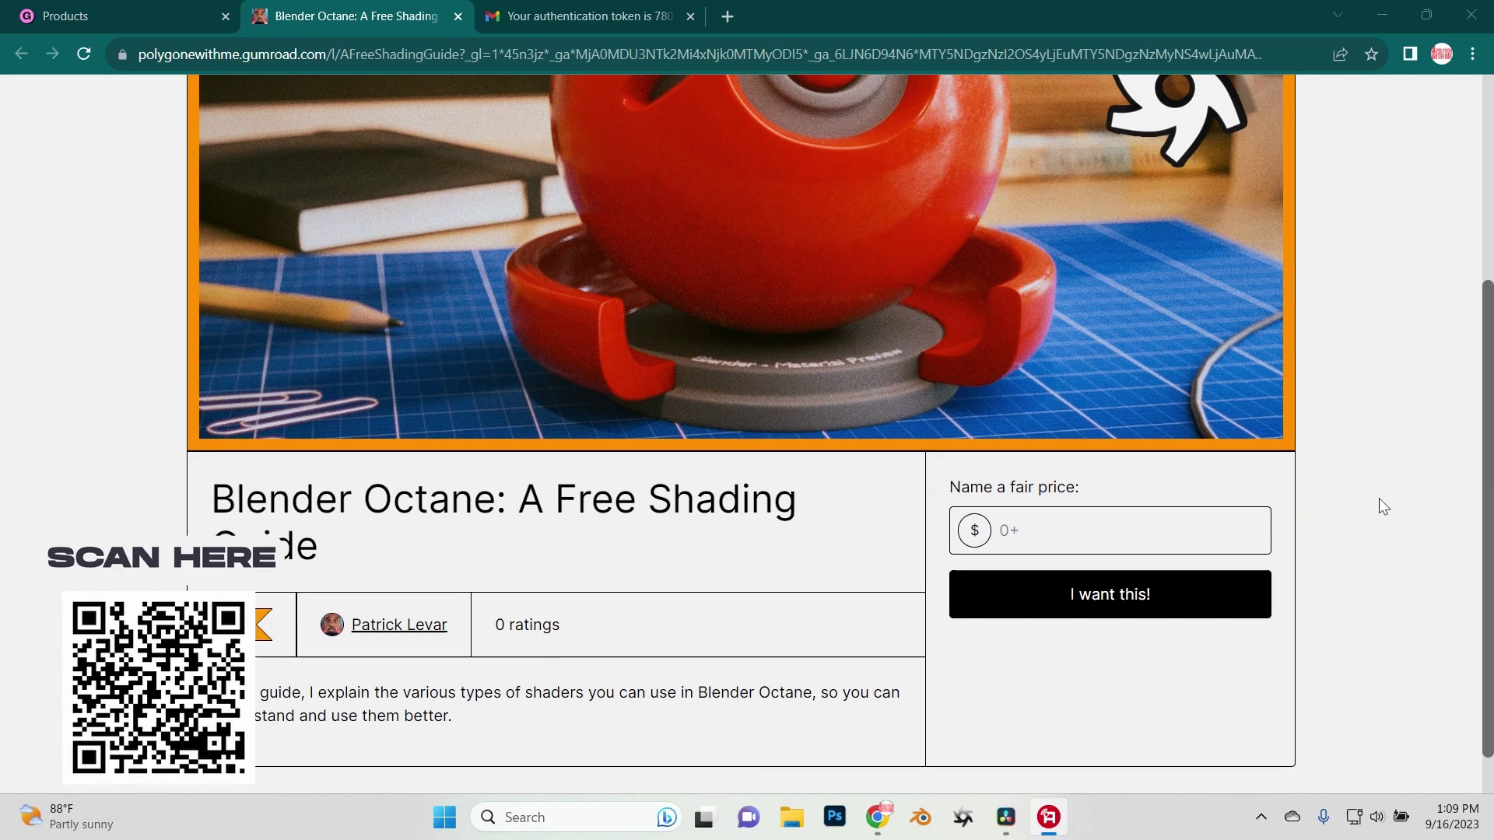
{"action": "scroll", "coordinate": [1379, 505], "scroll_direction": "up", "scroll_amount": 4}
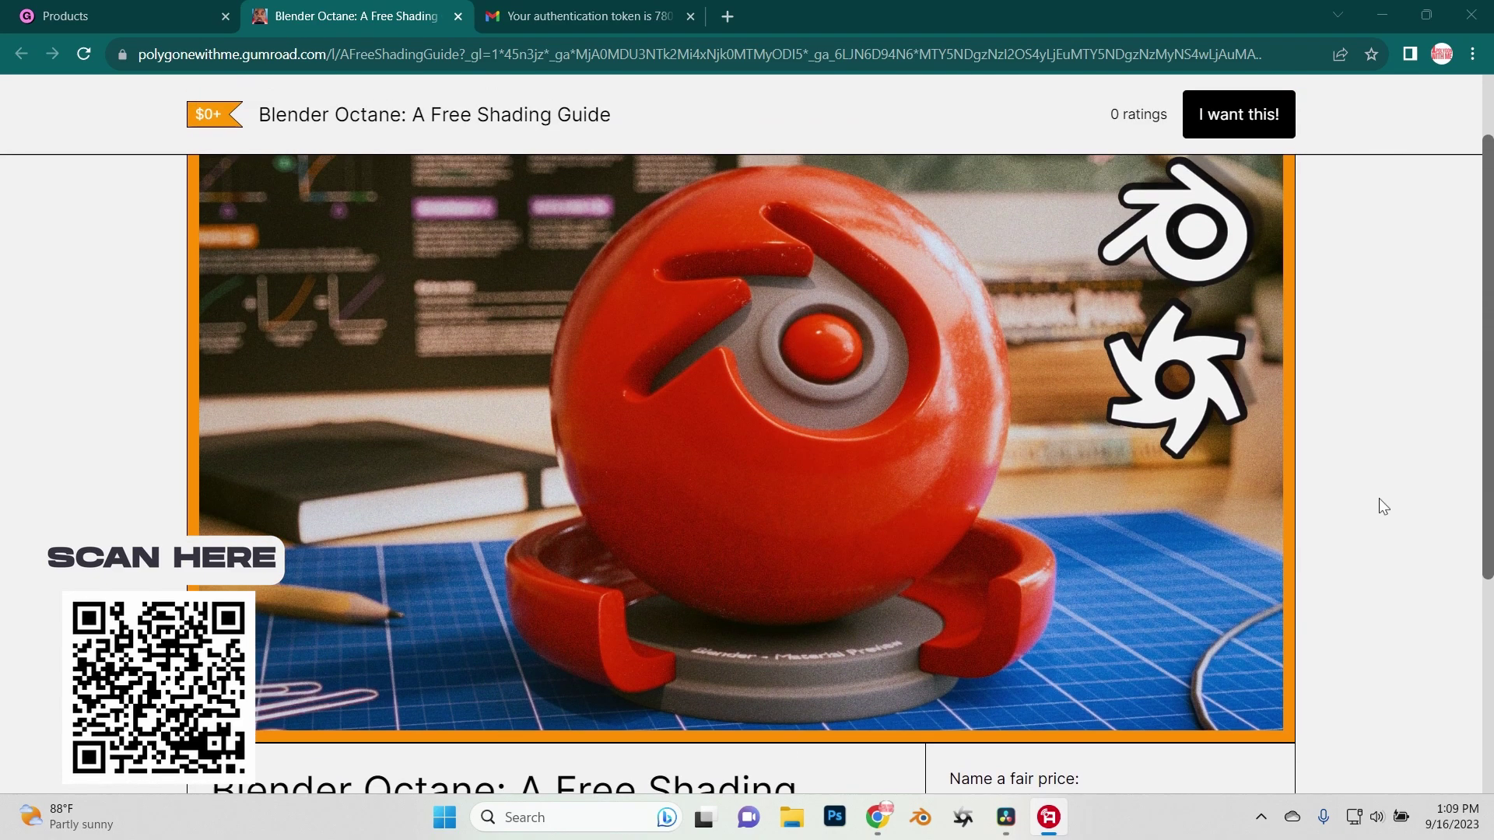
{"action": "scroll", "coordinate": [1380, 492], "scroll_direction": "down", "scroll_amount": 1}
{"action": "scroll", "coordinate": [1380, 492], "scroll_direction": "down", "scroll_amount": 4}
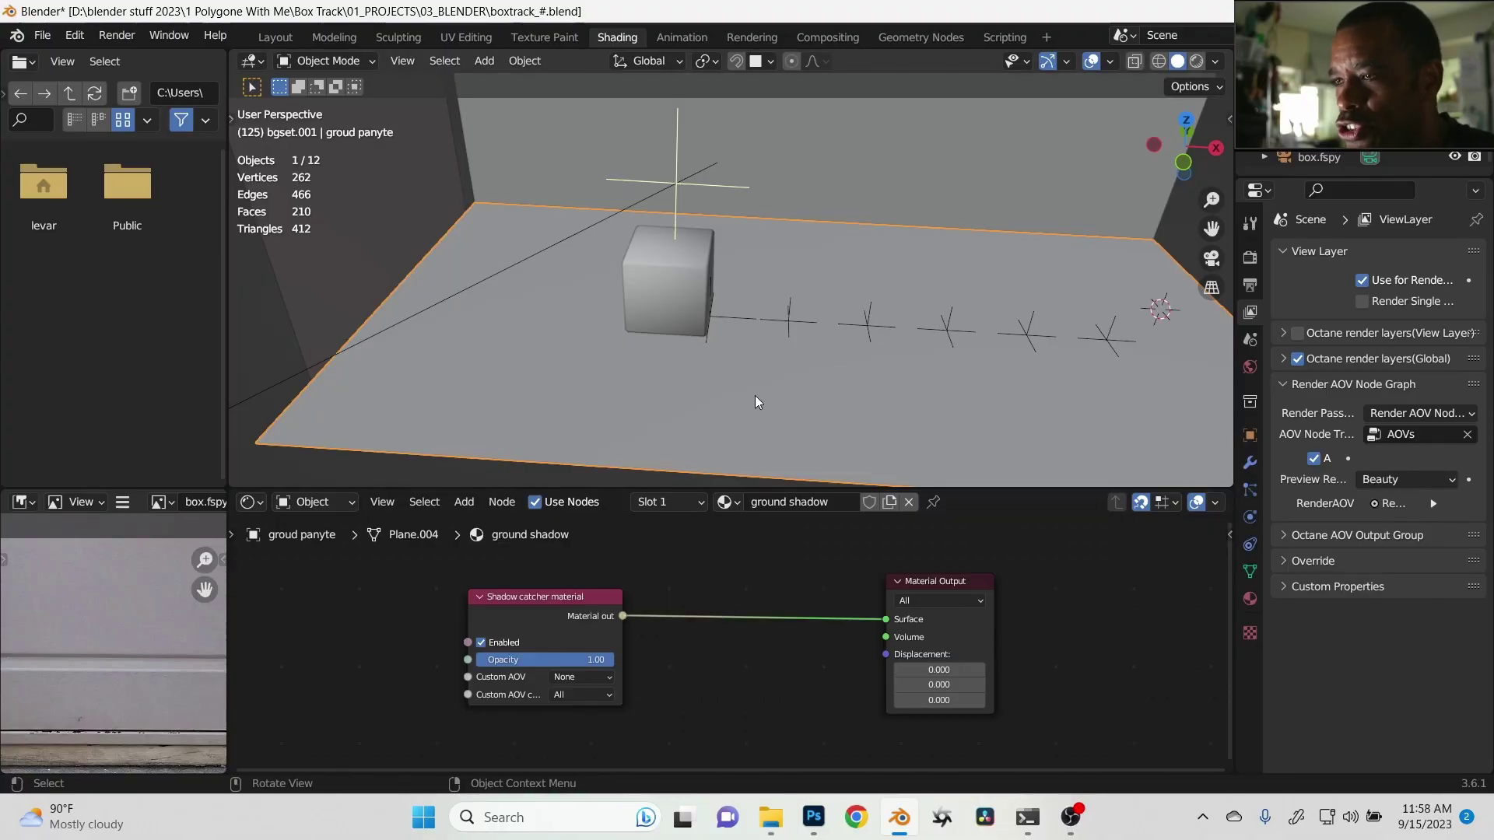
{"action": "middle_click_drag", "start_coordinate": [749, 397], "coordinate": [786, 257]}
{"action": "left_click", "coordinate": [787, 253]}
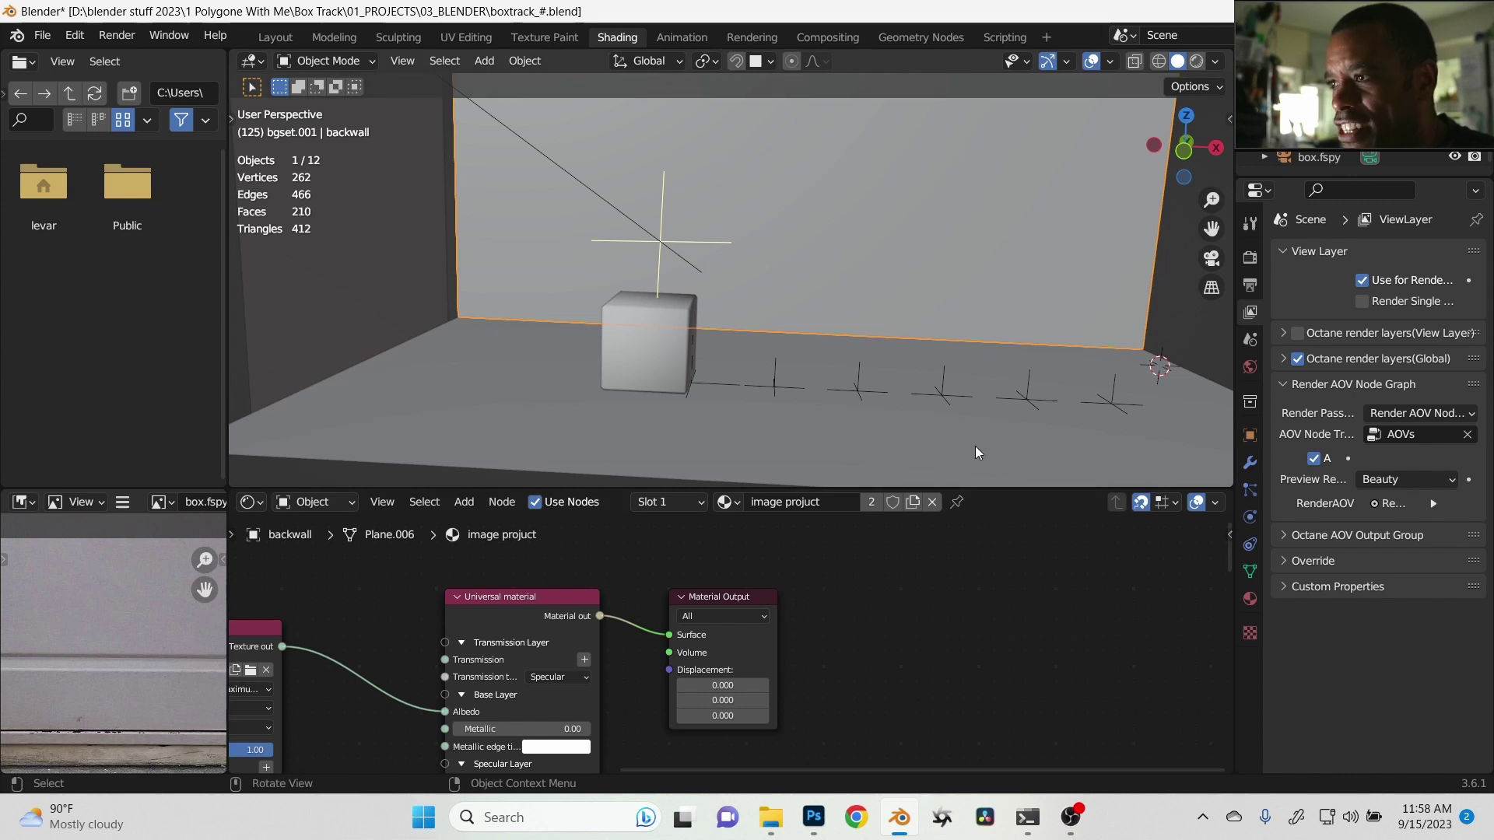
{"action": "left_click", "coordinate": [864, 369]}
{"action": "left_click", "coordinate": [1249, 436]}
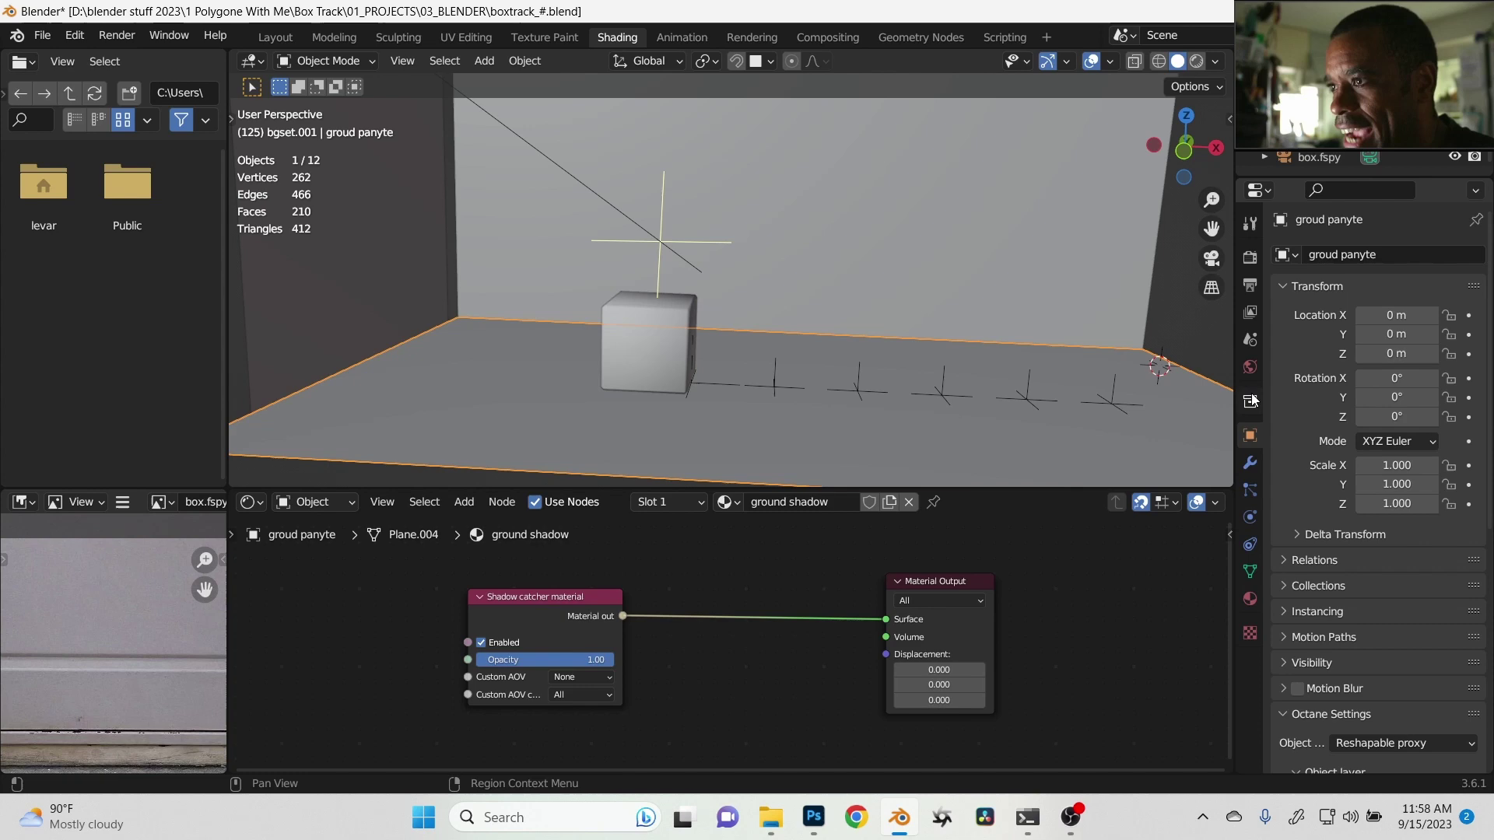
{"action": "left_click", "coordinate": [1250, 313]}
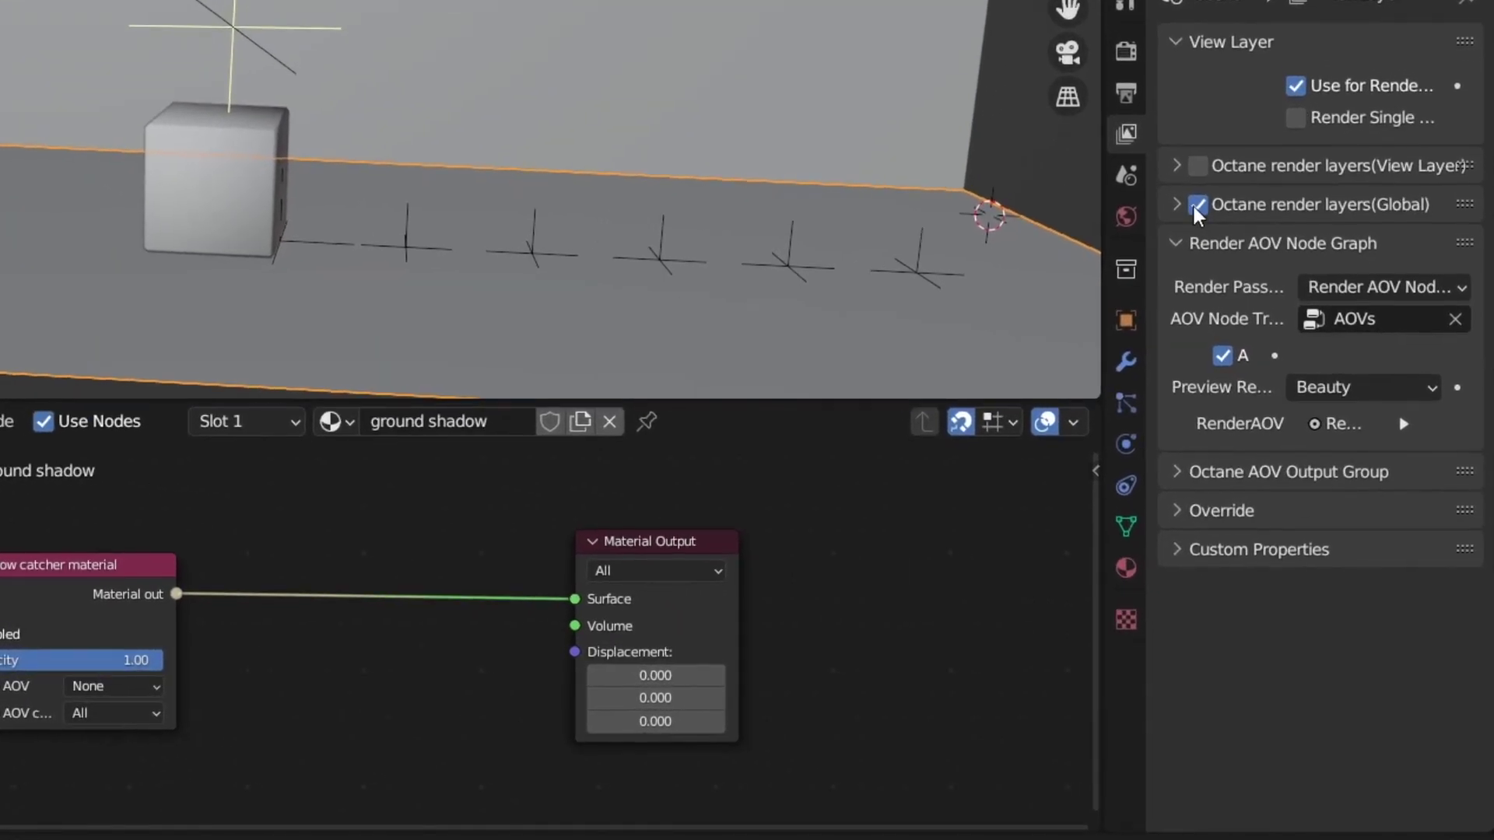
With global Active layer ID 1, select the cube and toggle Invert off, then on again.
{"action": "left_click", "coordinate": [1283, 361]}
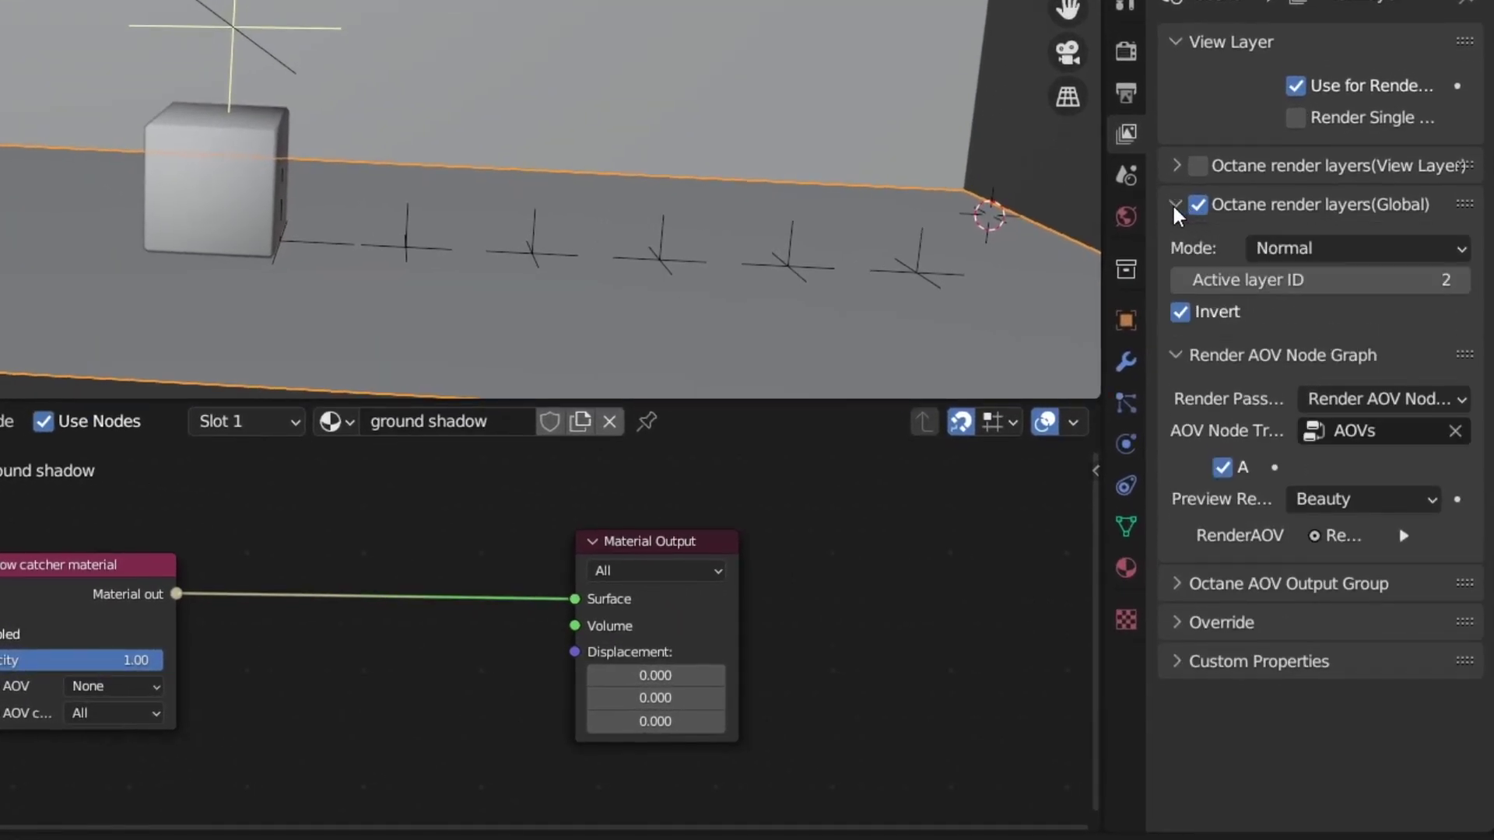
{"action": "left_click", "coordinate": [261, 186]}
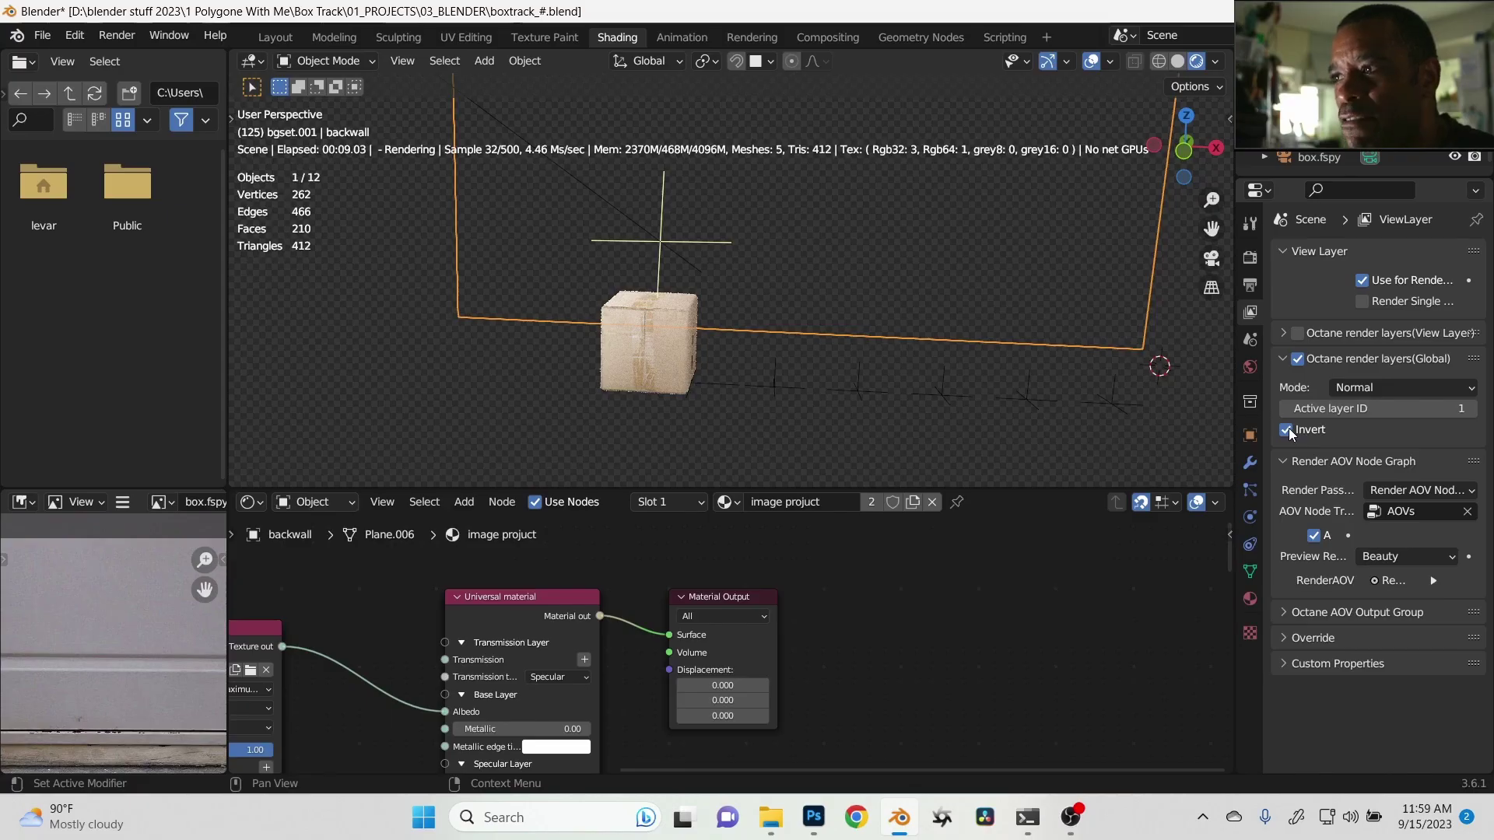
{"action": "left_click", "coordinate": [1287, 432]}
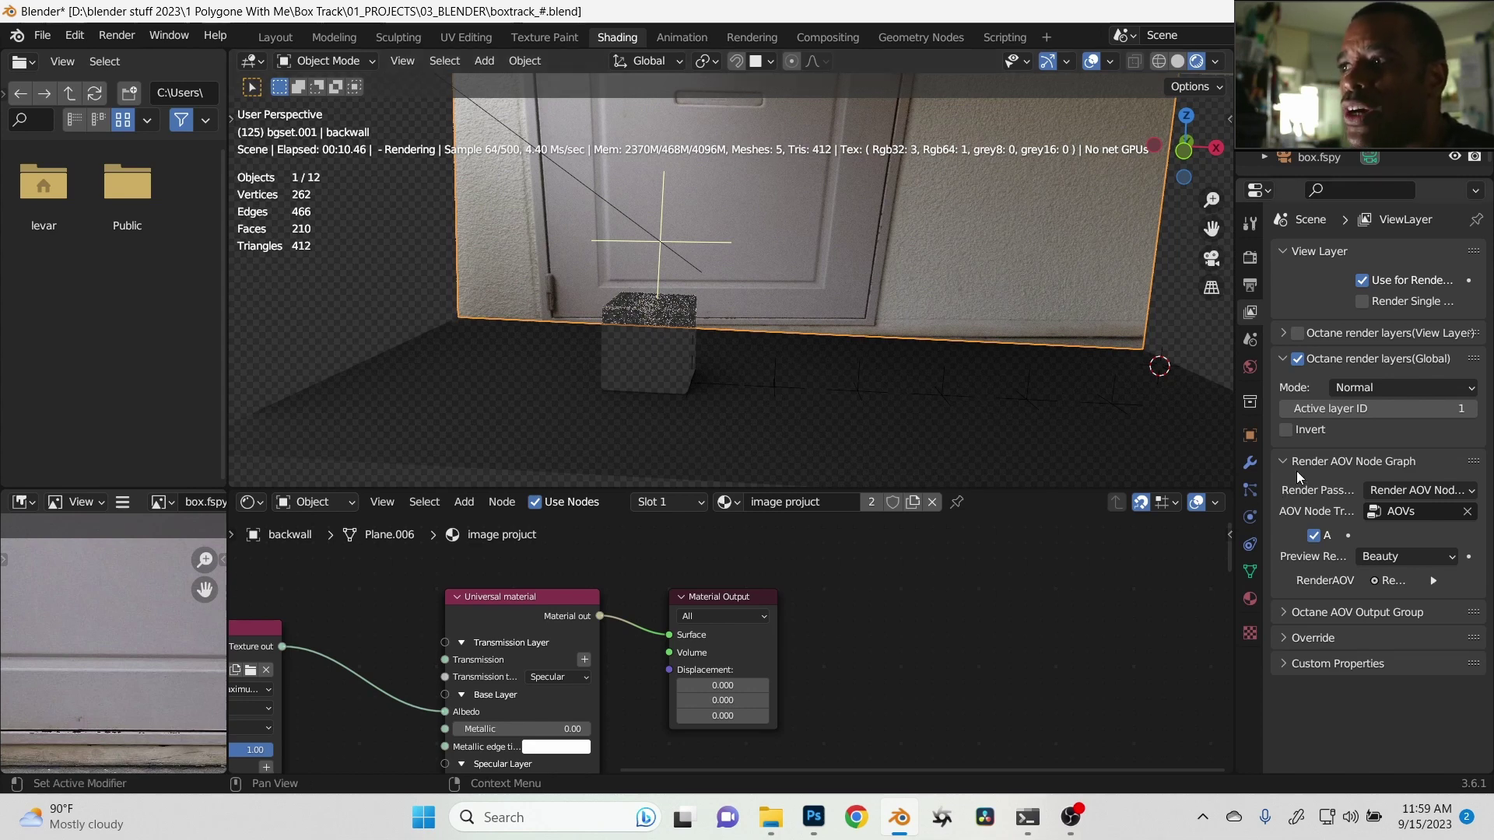
{"action": "left_click", "coordinate": [1287, 432]}
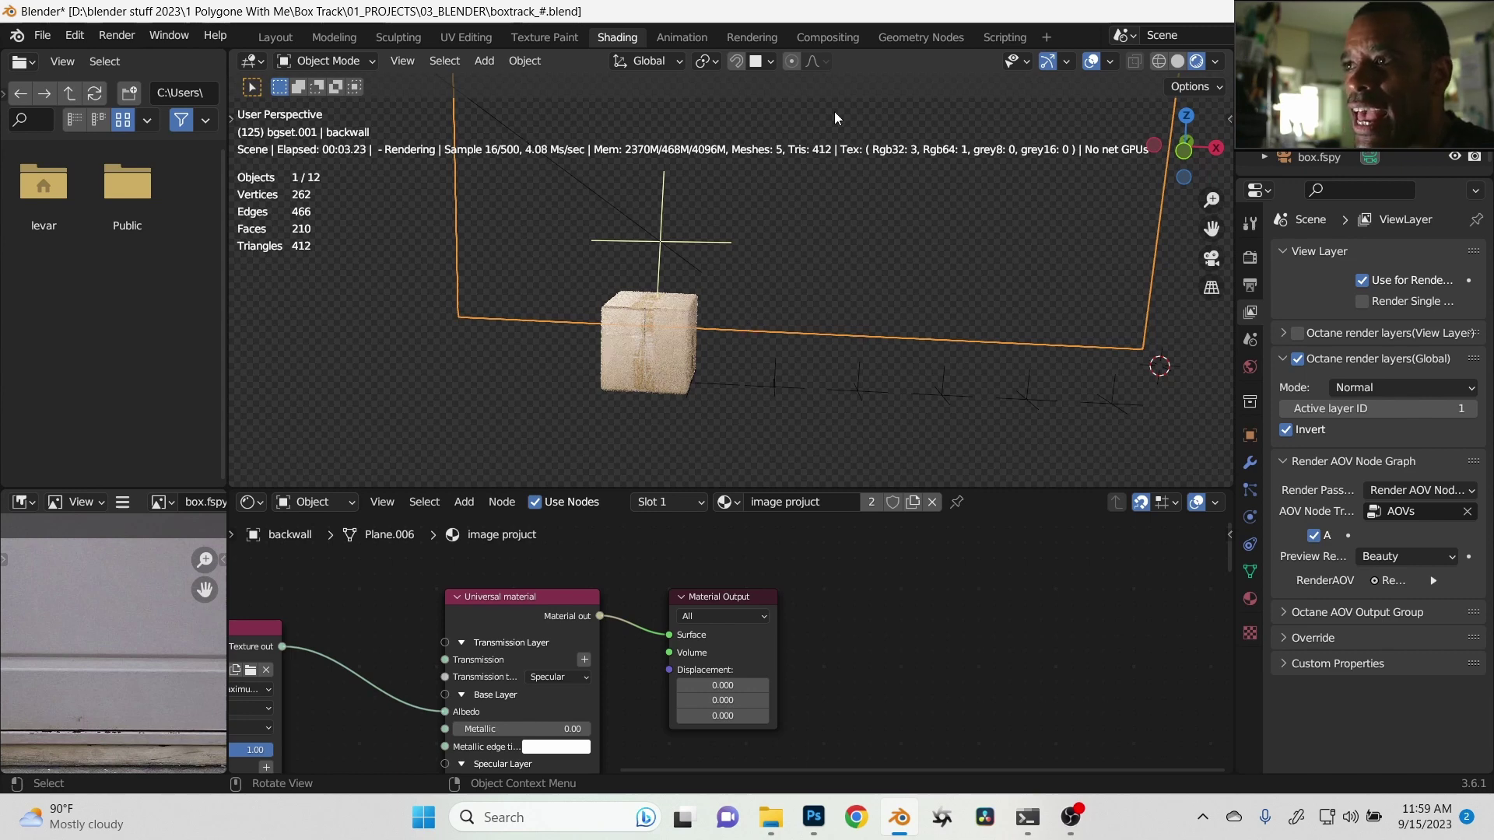
In the Compositing workspace, inspect the Render Layers node's Image and BlackLayerShadows passes feeding Denoise nodes.
{"action": "left_click", "coordinate": [826, 39]}
{"action": "key", "text": "ctrl+space"}
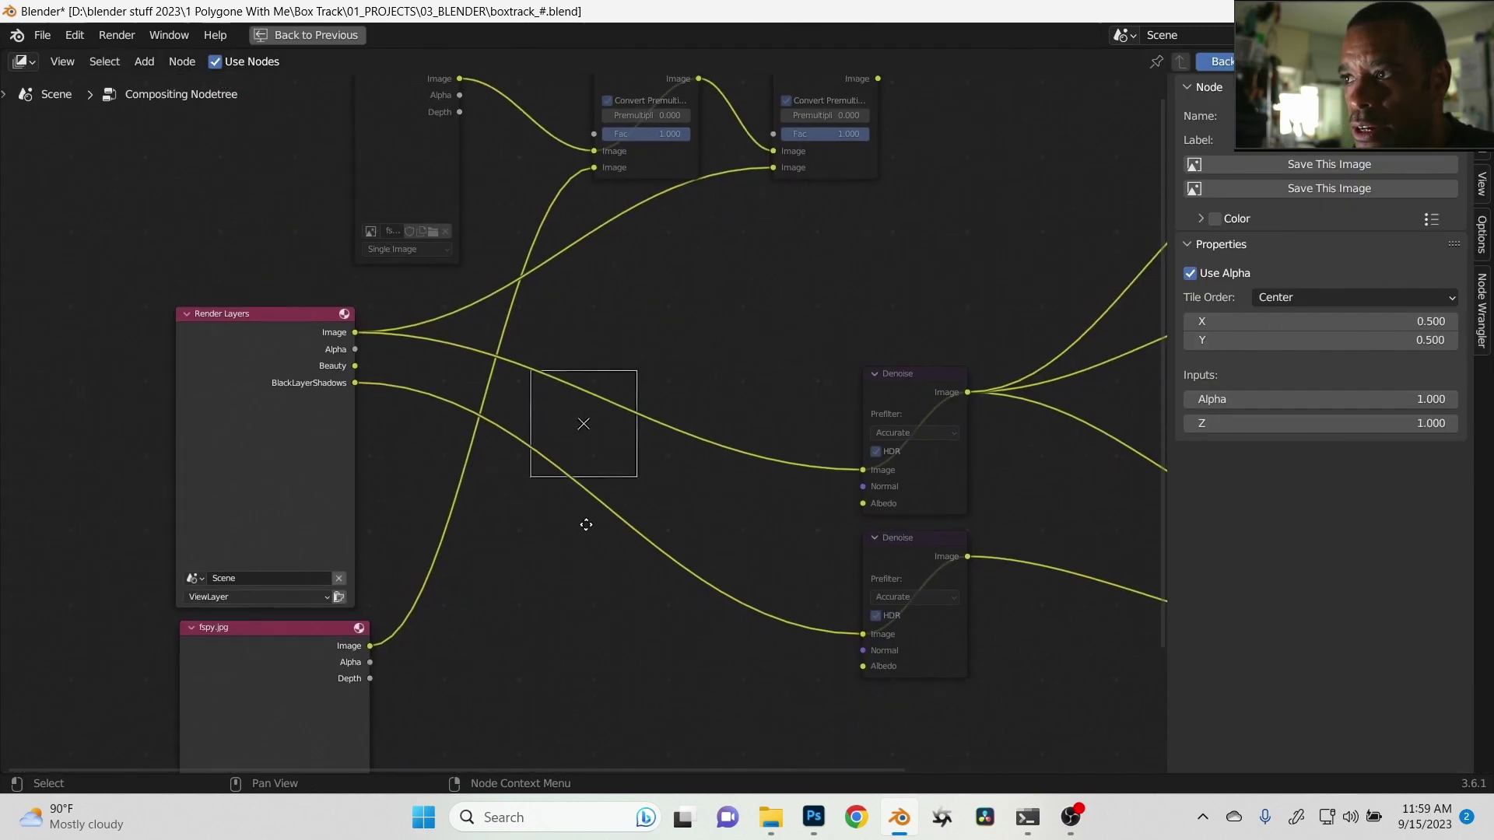
{"action": "middle_click_drag", "start_coordinate": [584, 522], "coordinate": [465, 411]}
{"action": "scroll", "coordinate": [467, 410], "scroll_direction": "up", "scroll_amount": 2}
{"action": "left_click", "coordinate": [233, 287]}
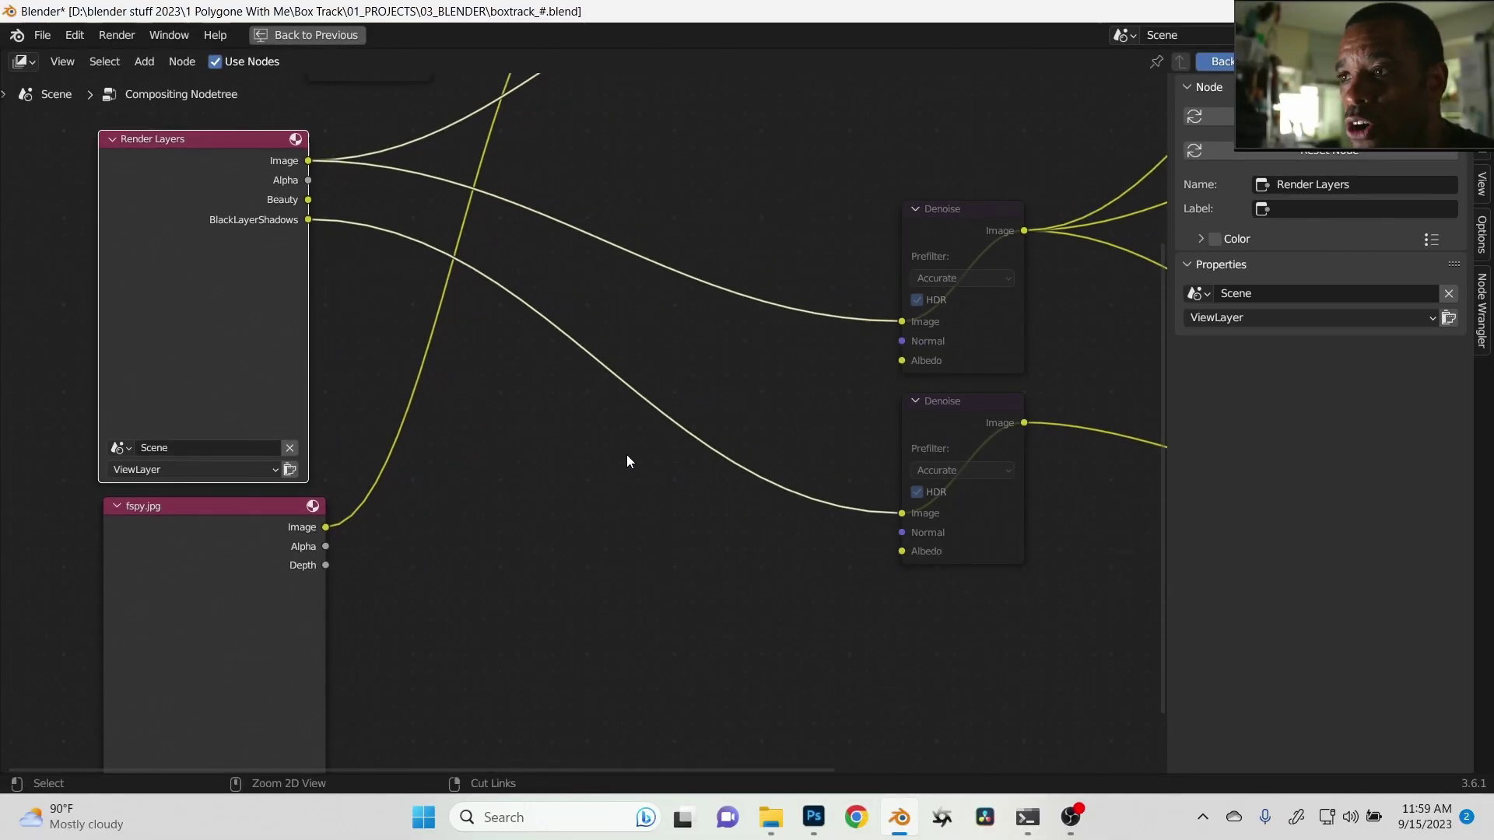
{"action": "key", "text": "ctrl+space"}
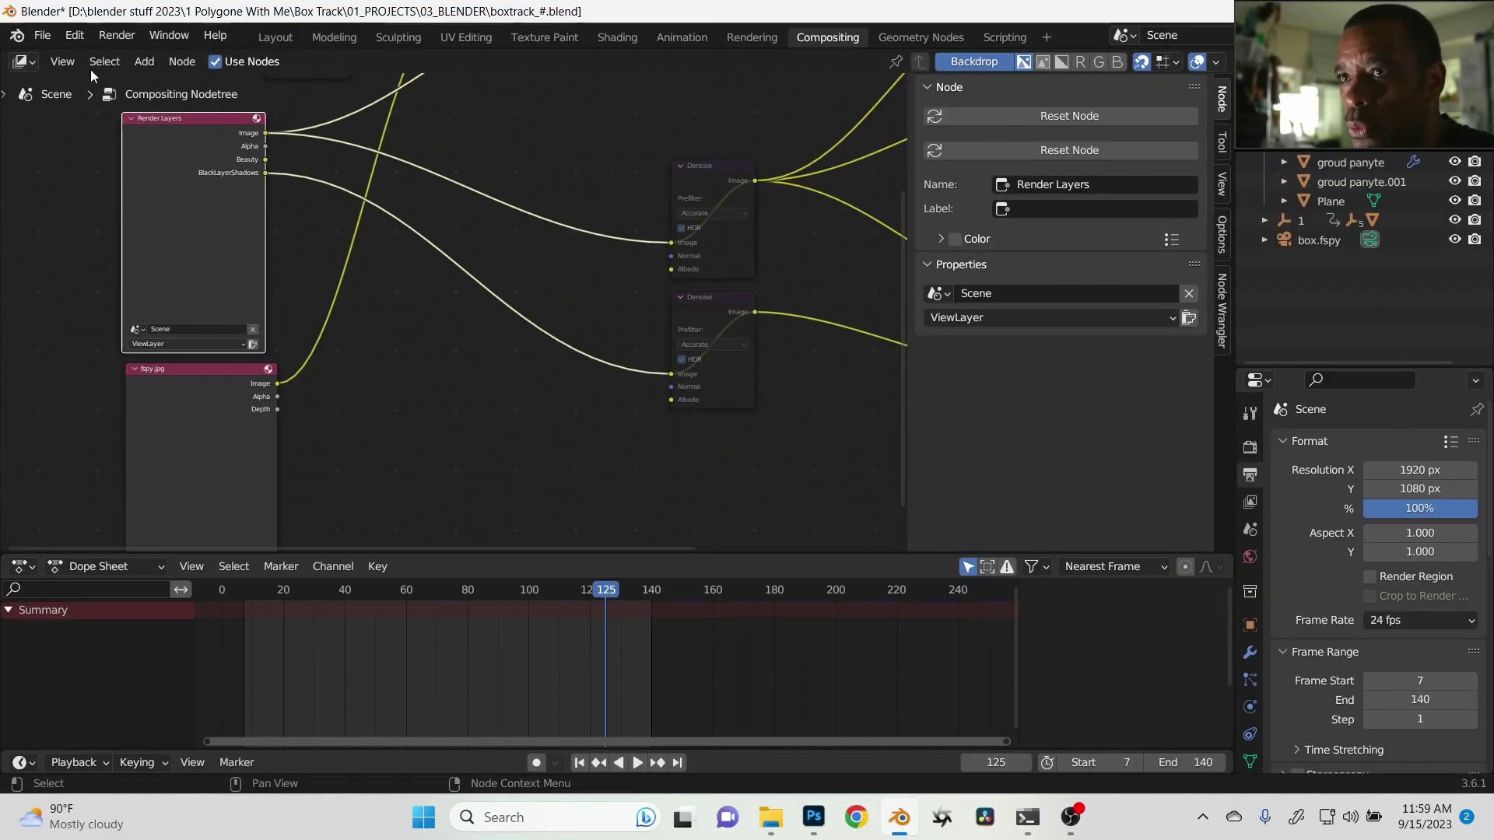
Switch the editor to Octane Render AOV nodes and load the Octane AOVs tree.
{"action": "left_click", "coordinate": [21, 61]}
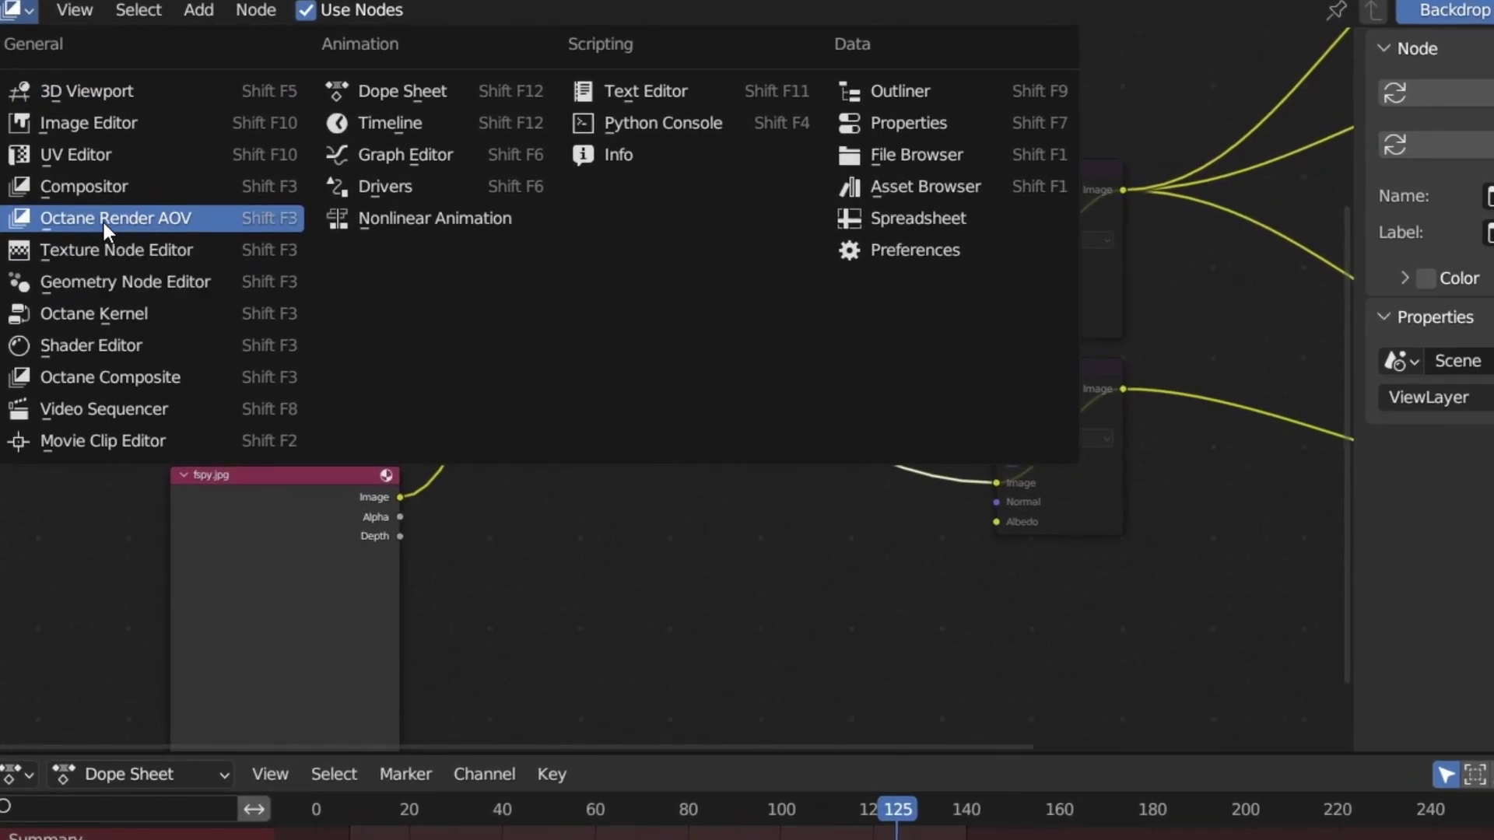
{"action": "left_click", "coordinate": [104, 219]}
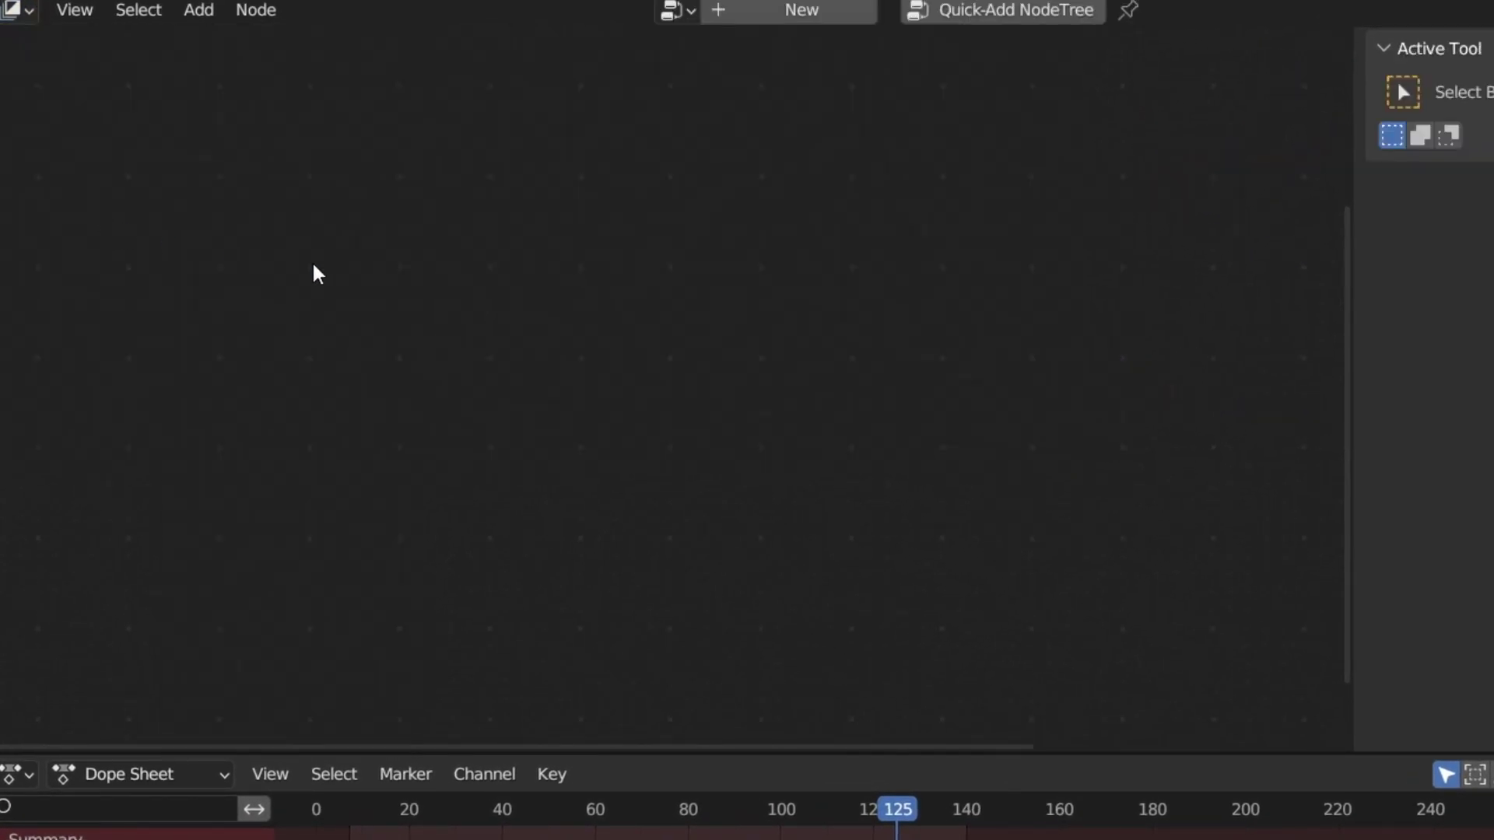
{"action": "left_click", "coordinate": [681, 17]}
{"action": "left_click", "coordinate": [698, 81]}
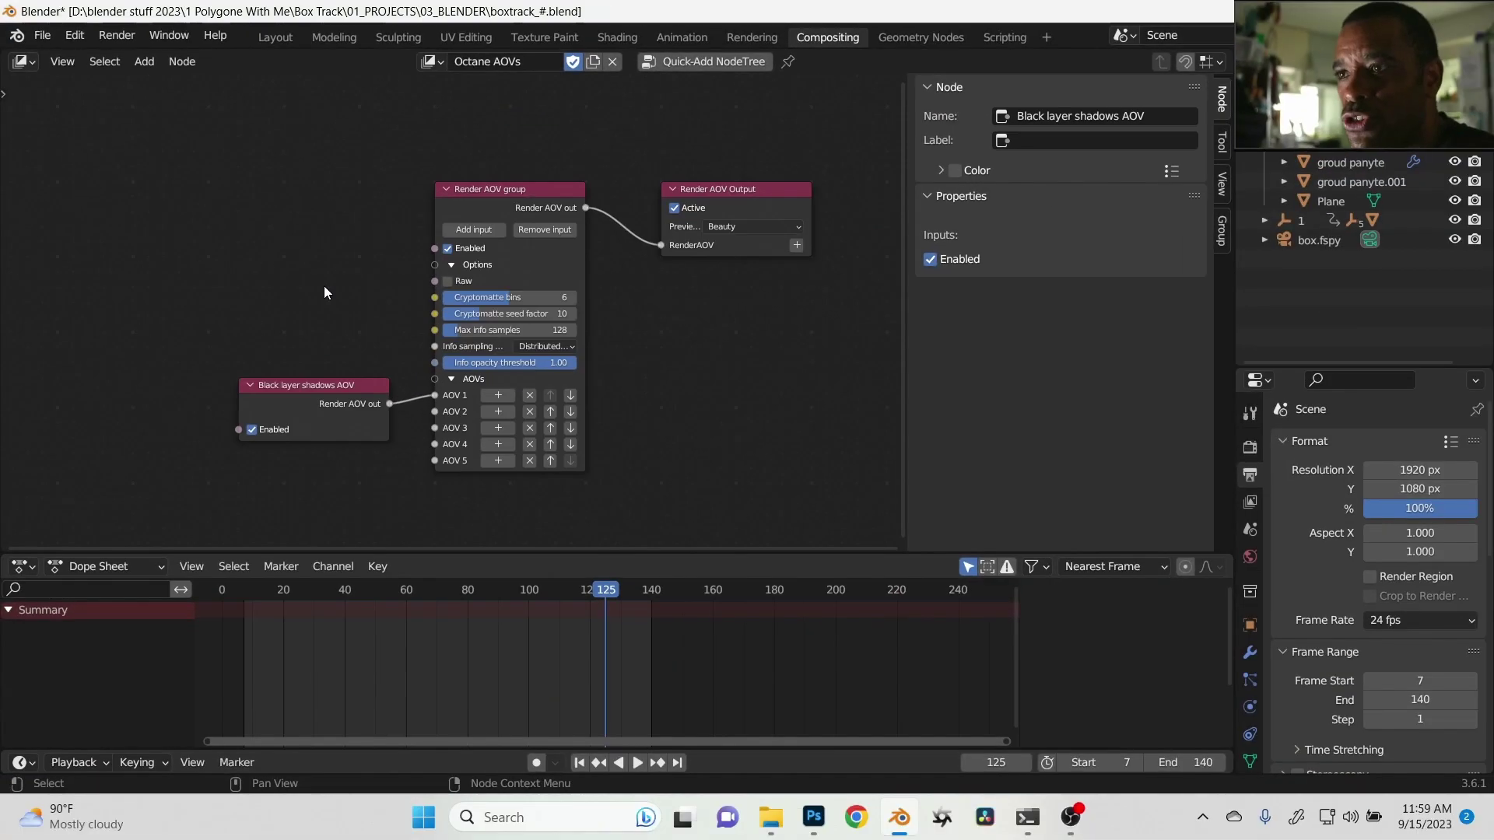
{"action": "scroll", "coordinate": [325, 285], "scroll_direction": "up", "scroll_amount": 1}
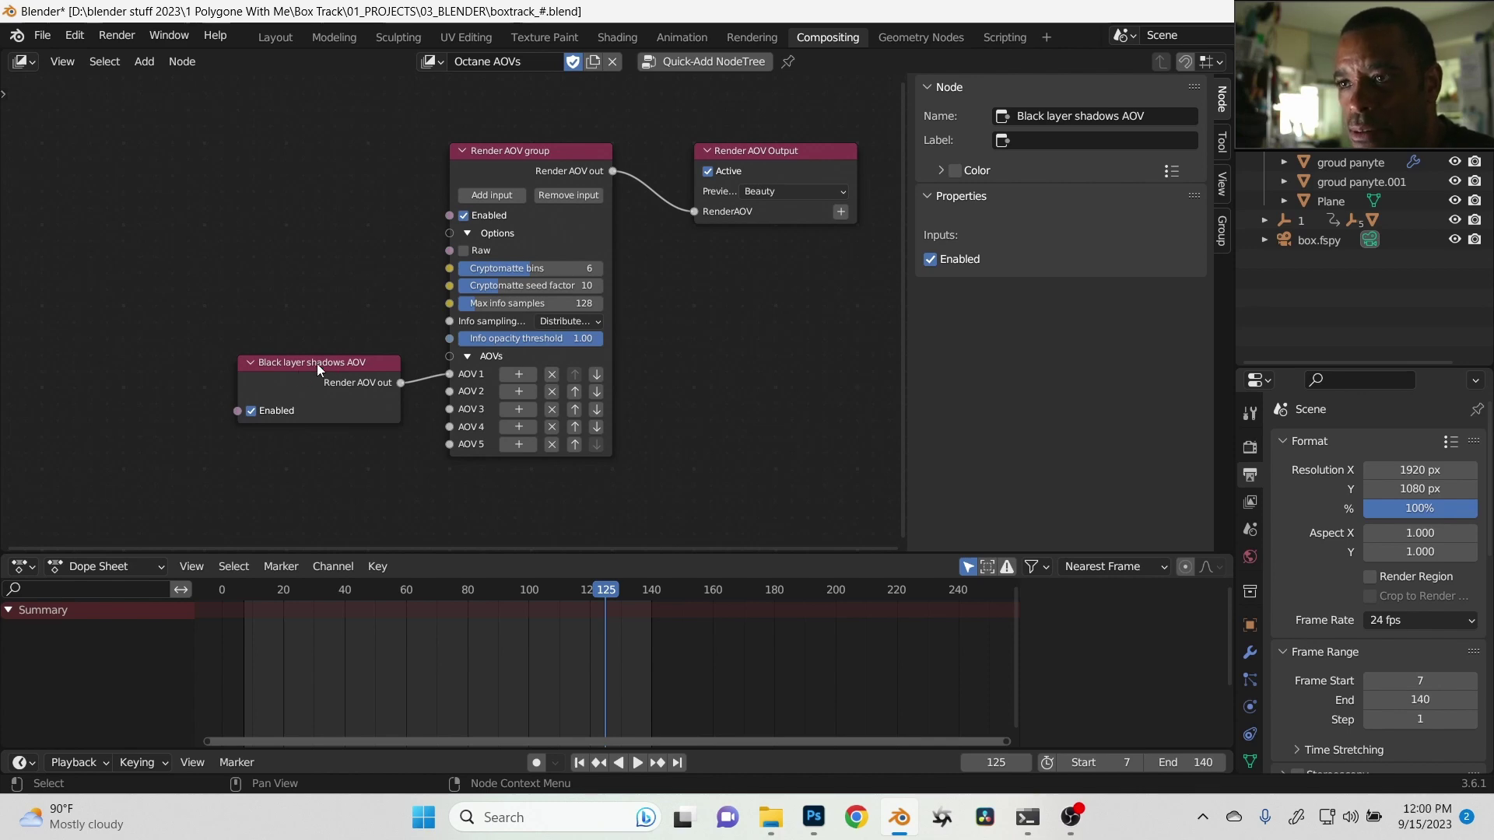
{"action": "middle_click_drag", "start_coordinate": [278, 371], "coordinate": [279, 332]}
Browse the Add > Octane Render AOV menu, then select the Black layer shadows AOV node.
{"action": "key", "text": "shift+a"}
{"action": "mouse_move", "coordinate": [459, 382]}
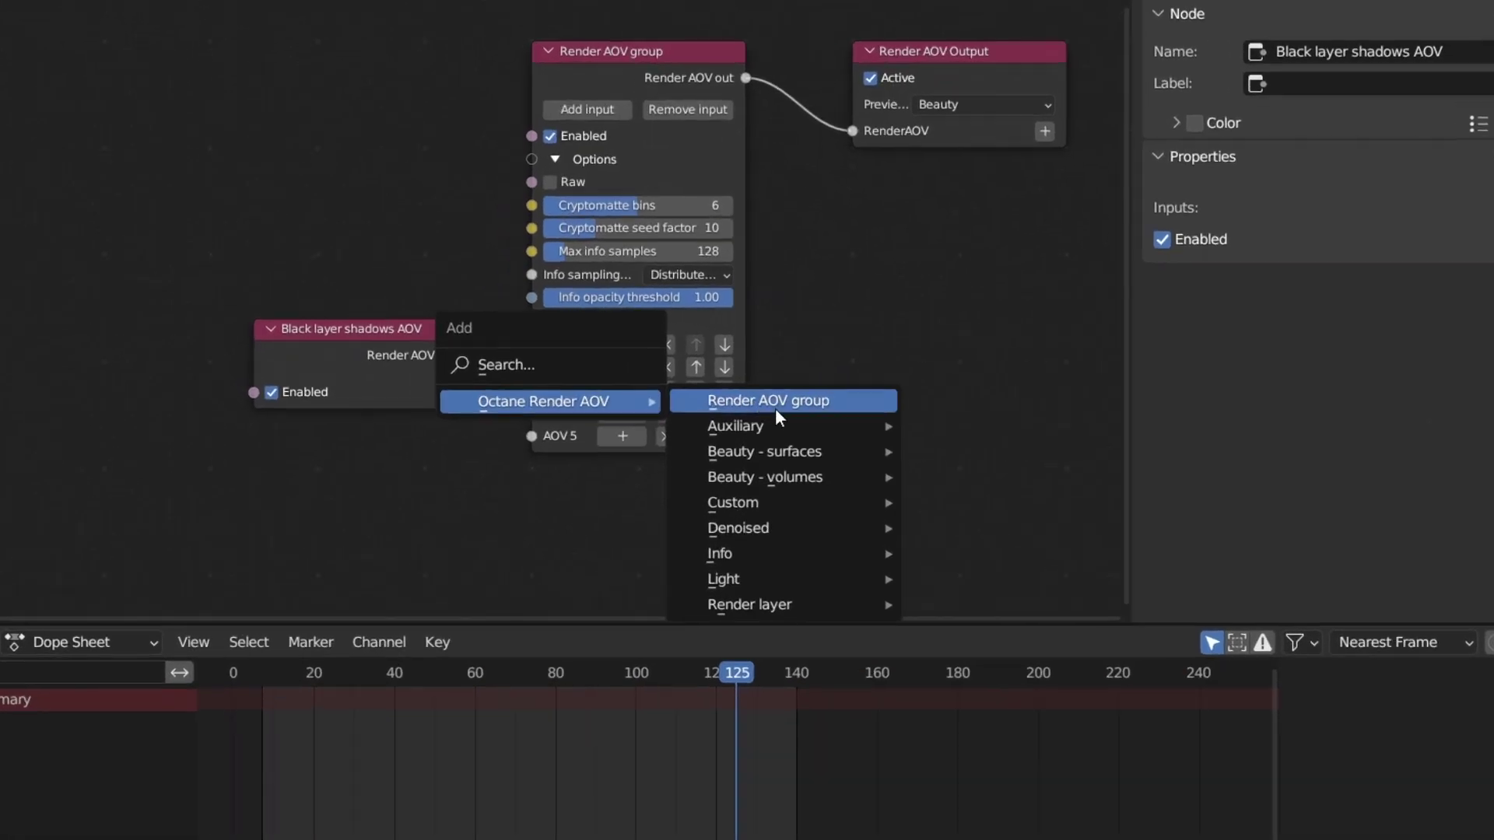
{"action": "mouse_move", "coordinate": [653, 405]}
{"action": "mouse_move", "coordinate": [894, 463]}
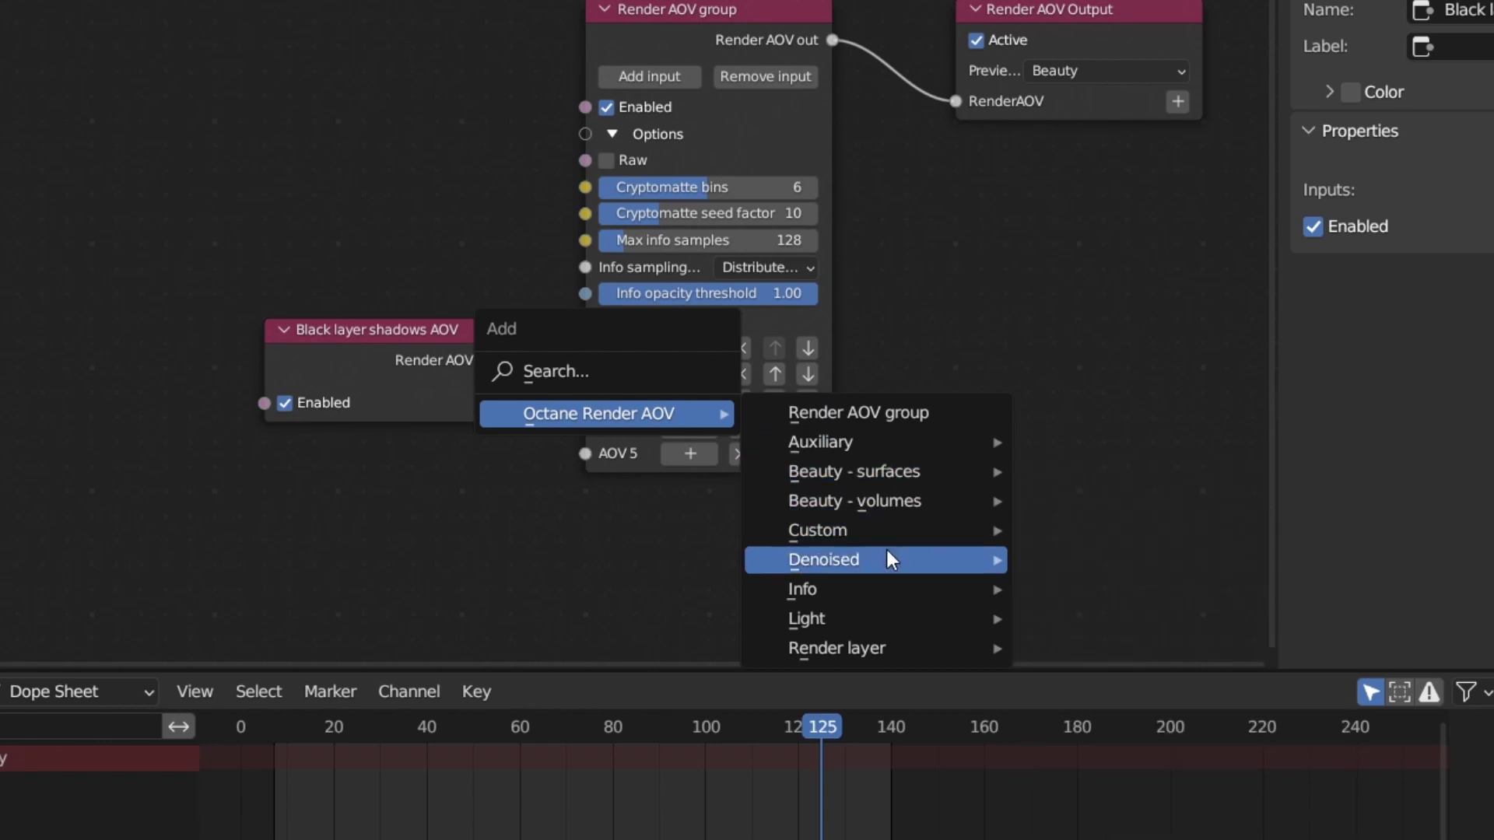
{"action": "mouse_move", "coordinate": [891, 561]}
{"action": "mouse_move", "coordinate": [892, 587]}
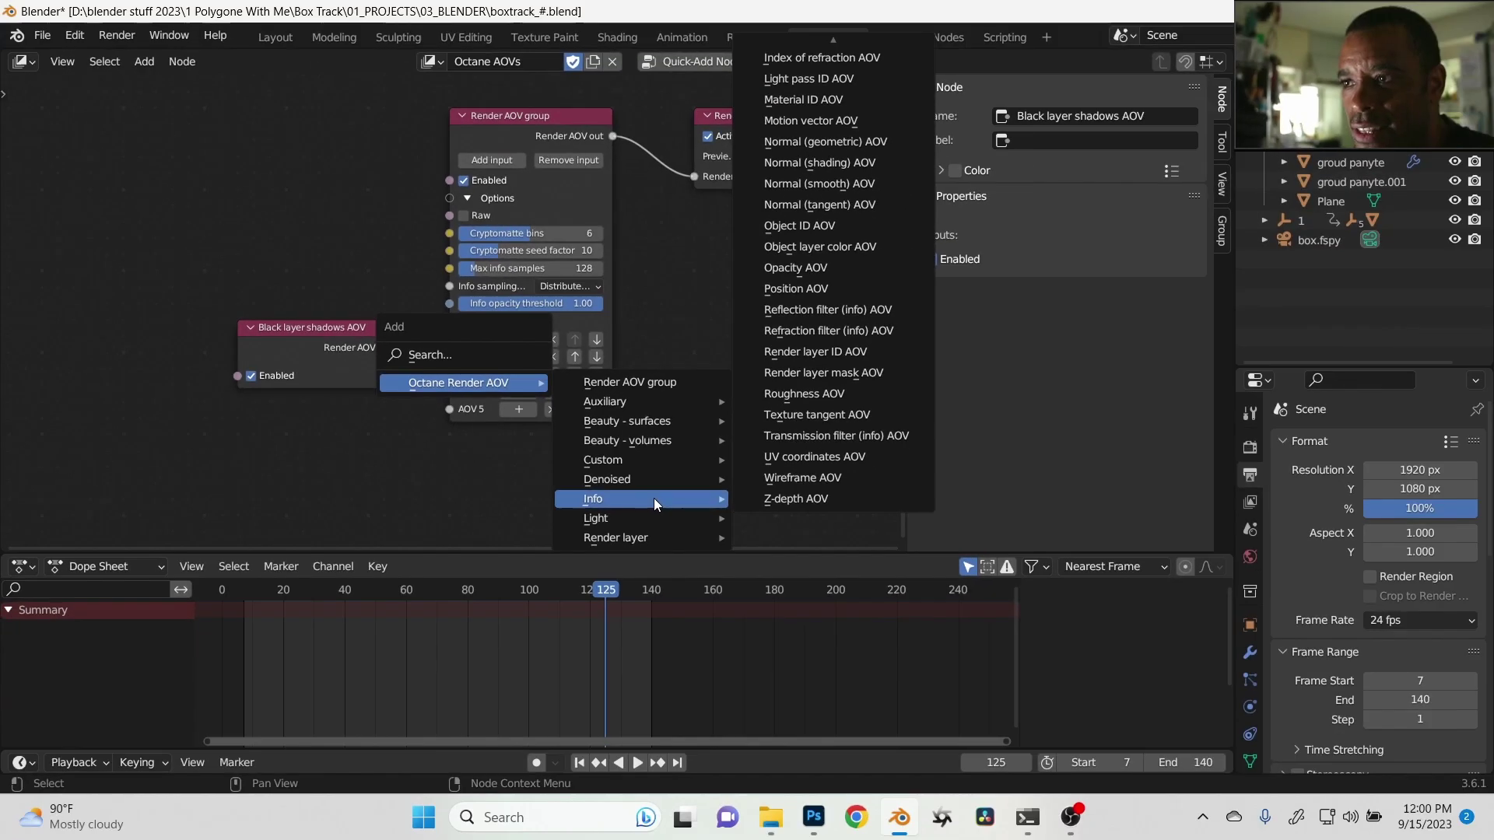
{"action": "mouse_move", "coordinate": [652, 514]}
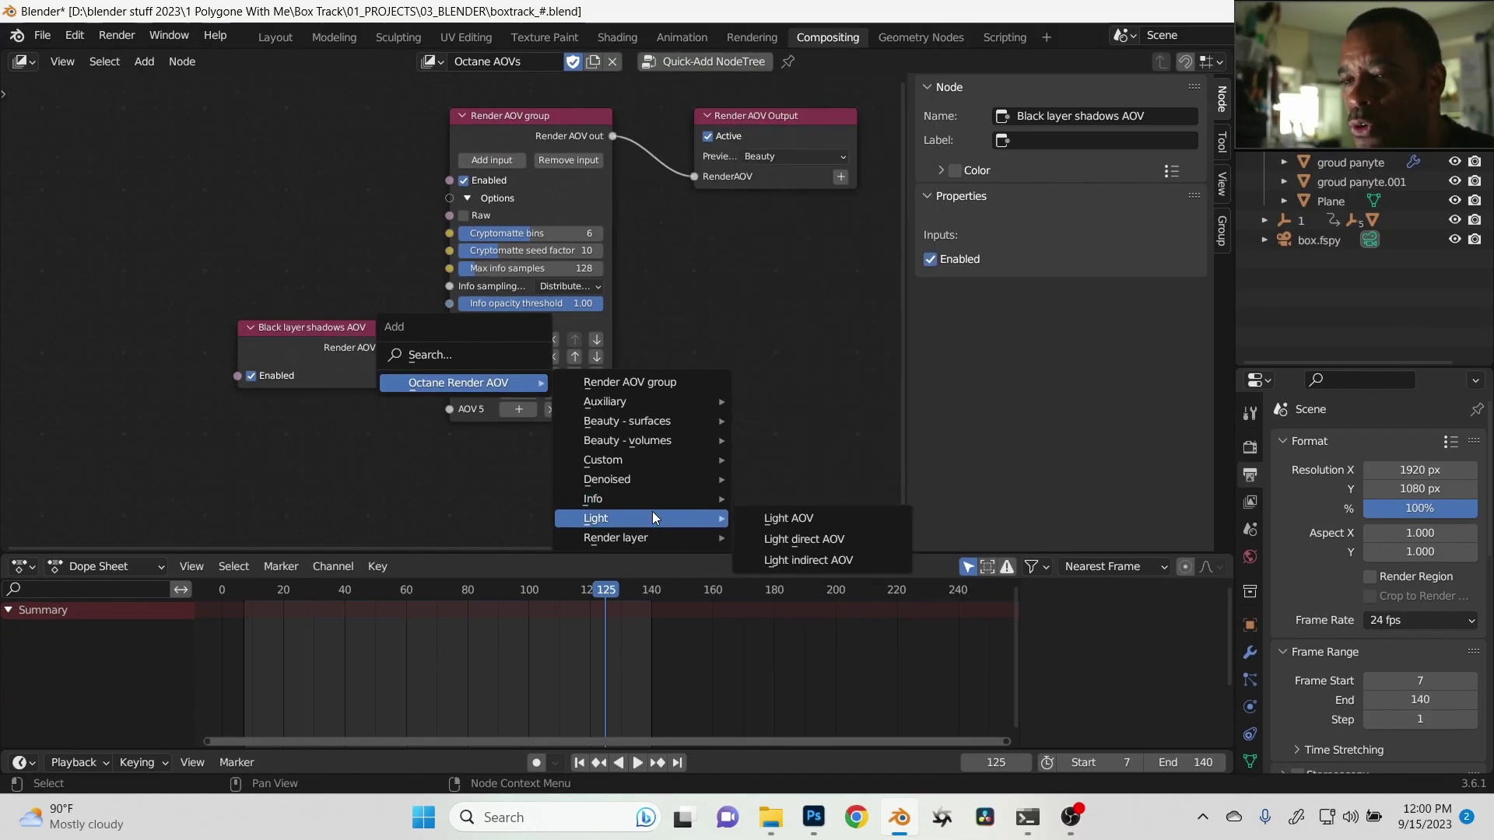
{"action": "mouse_move", "coordinate": [658, 540]}
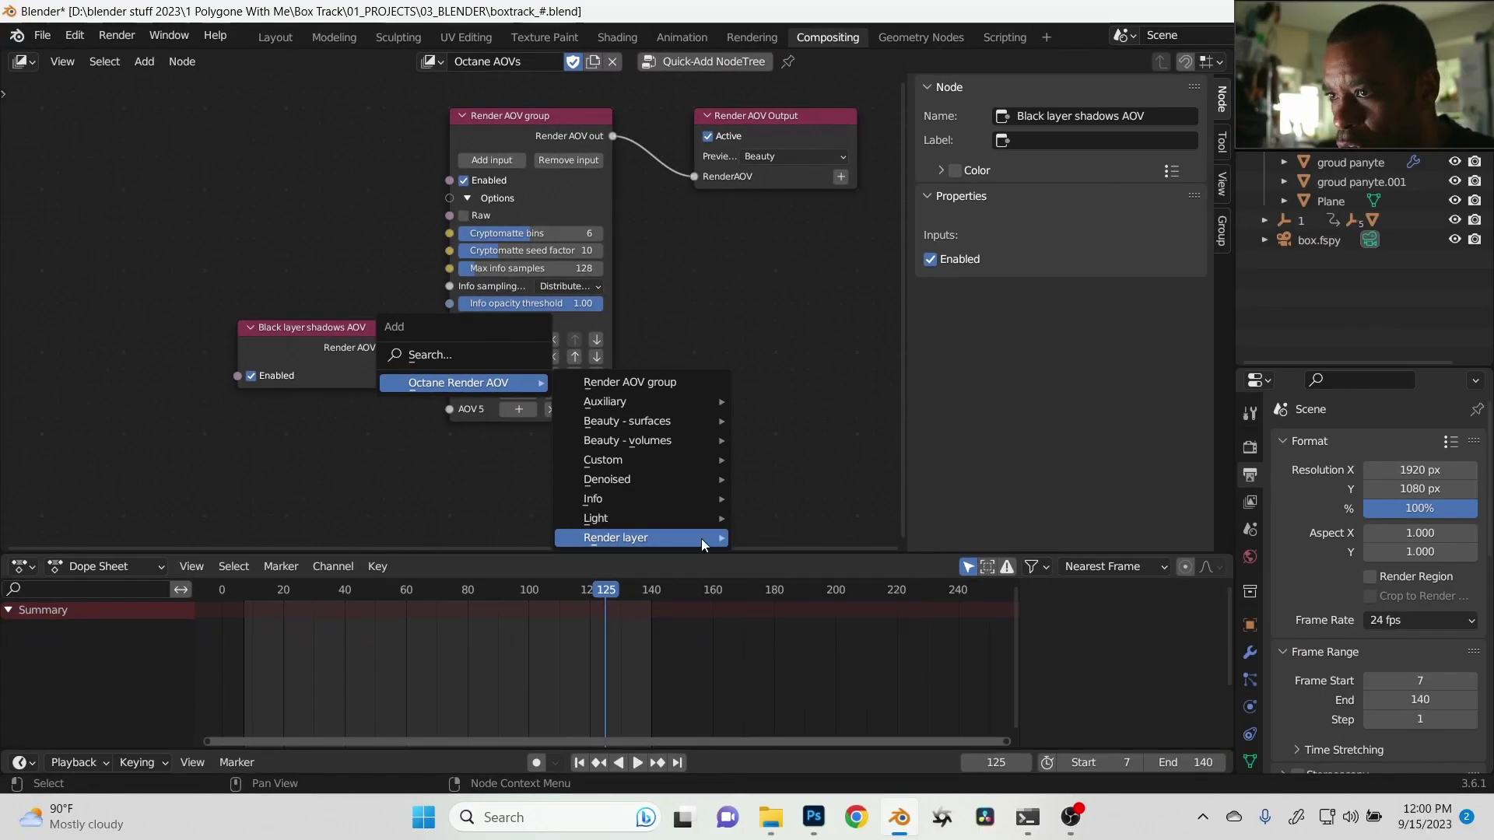
{"action": "mouse_move", "coordinate": [687, 497]}
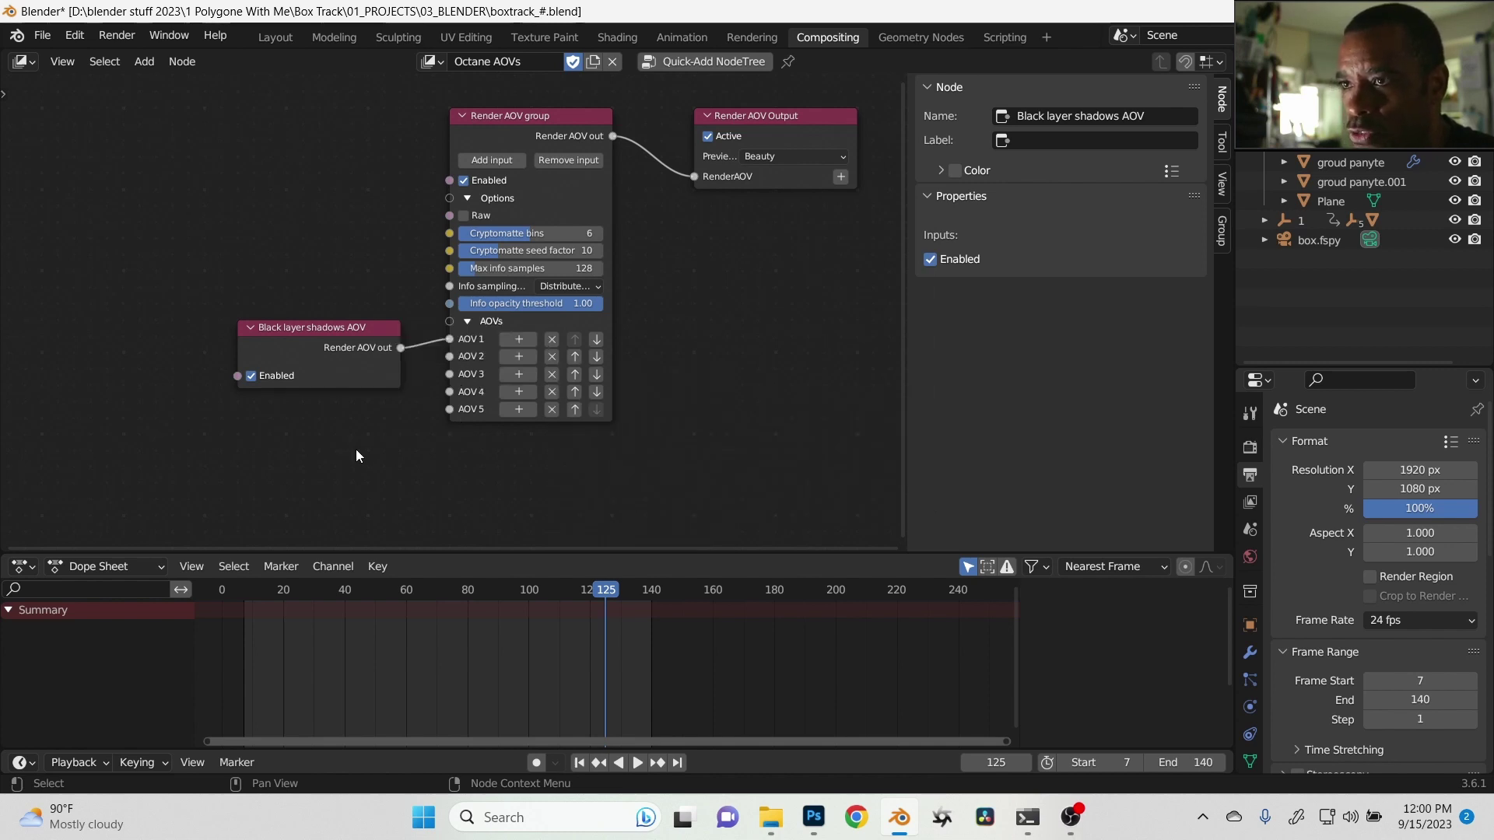
{"action": "left_click", "coordinate": [372, 341]}
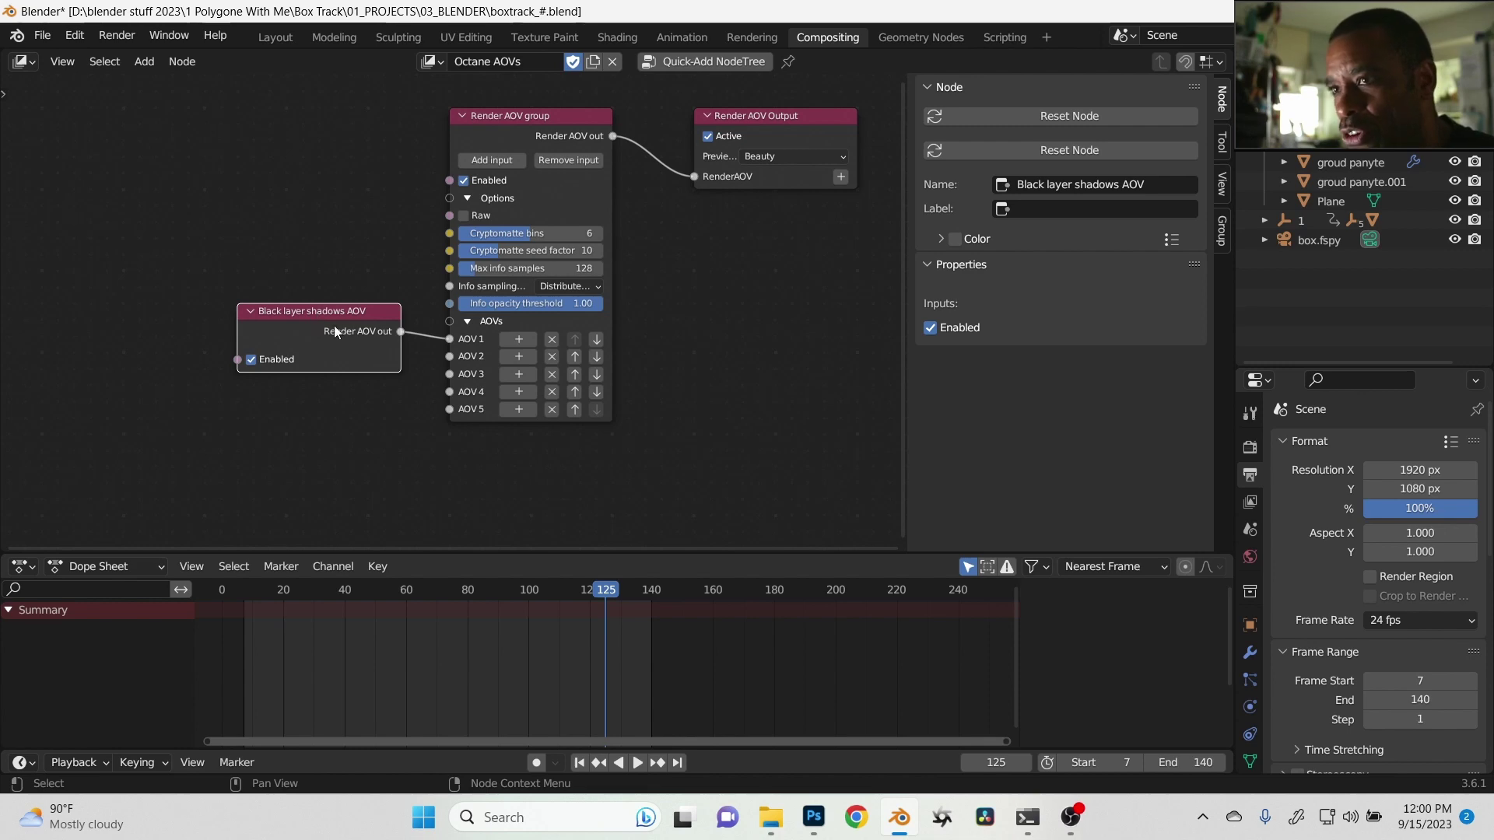
Switch the editor back to the Compositor and bring the Denoise nodes into view.
{"action": "left_click", "coordinate": [22, 61]}
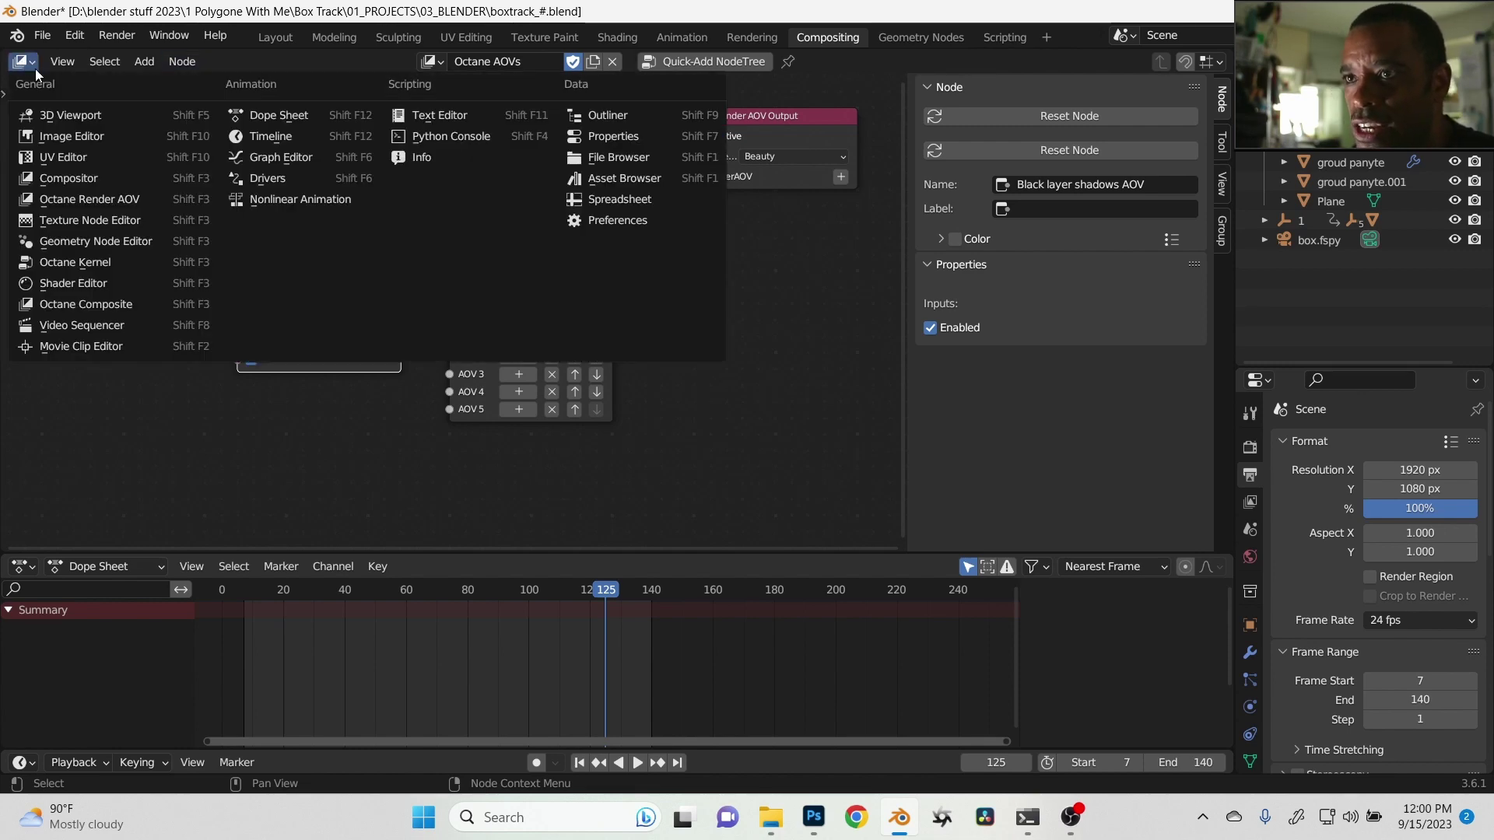
{"action": "left_click", "coordinate": [128, 182]}
{"action": "middle_click_drag", "start_coordinate": [235, 218], "coordinate": [275, 293]}
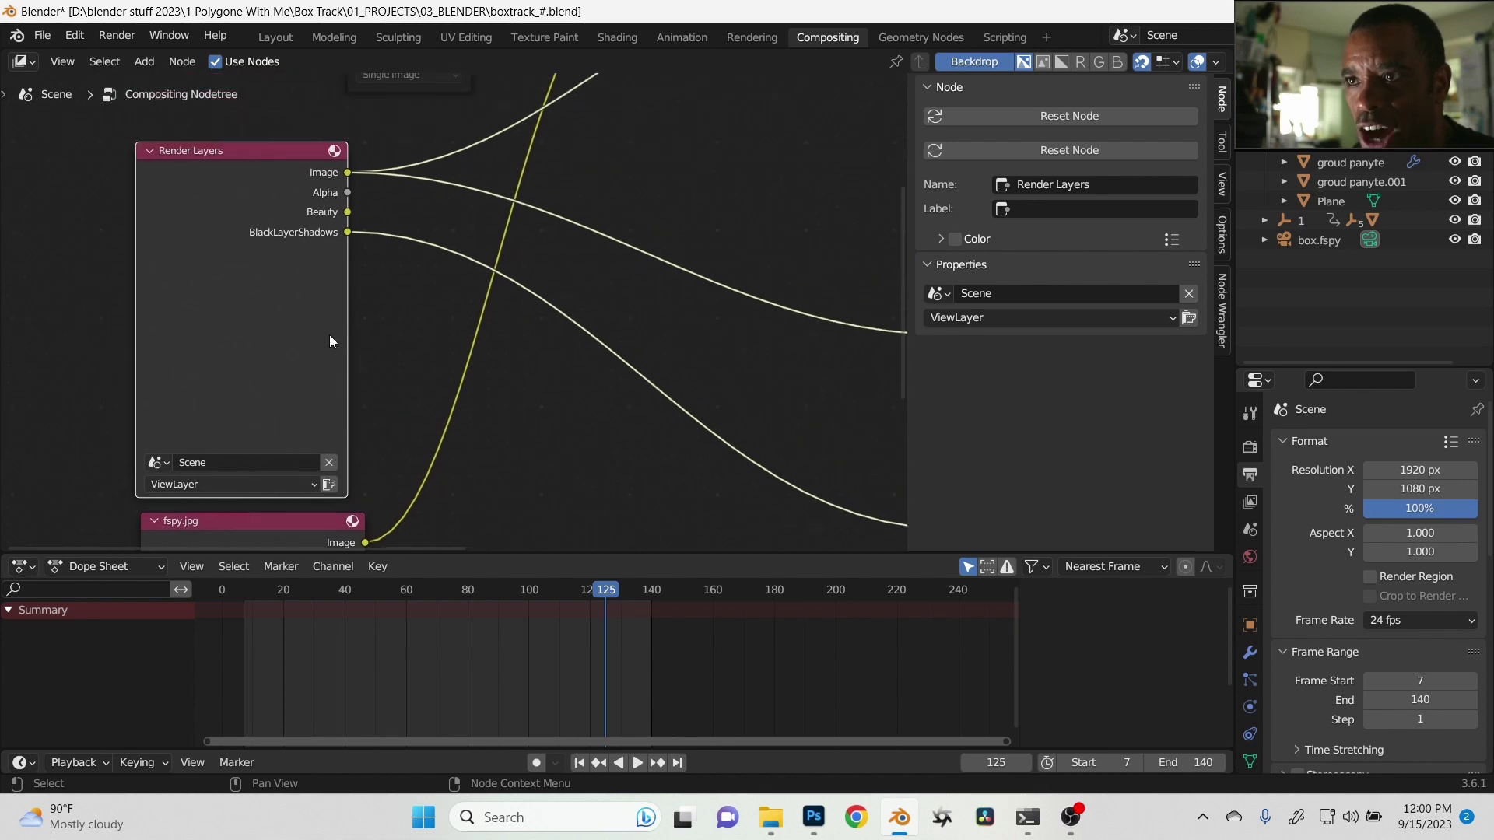
{"action": "scroll", "coordinate": [496, 389], "scroll_direction": "down", "scroll_amount": 2}
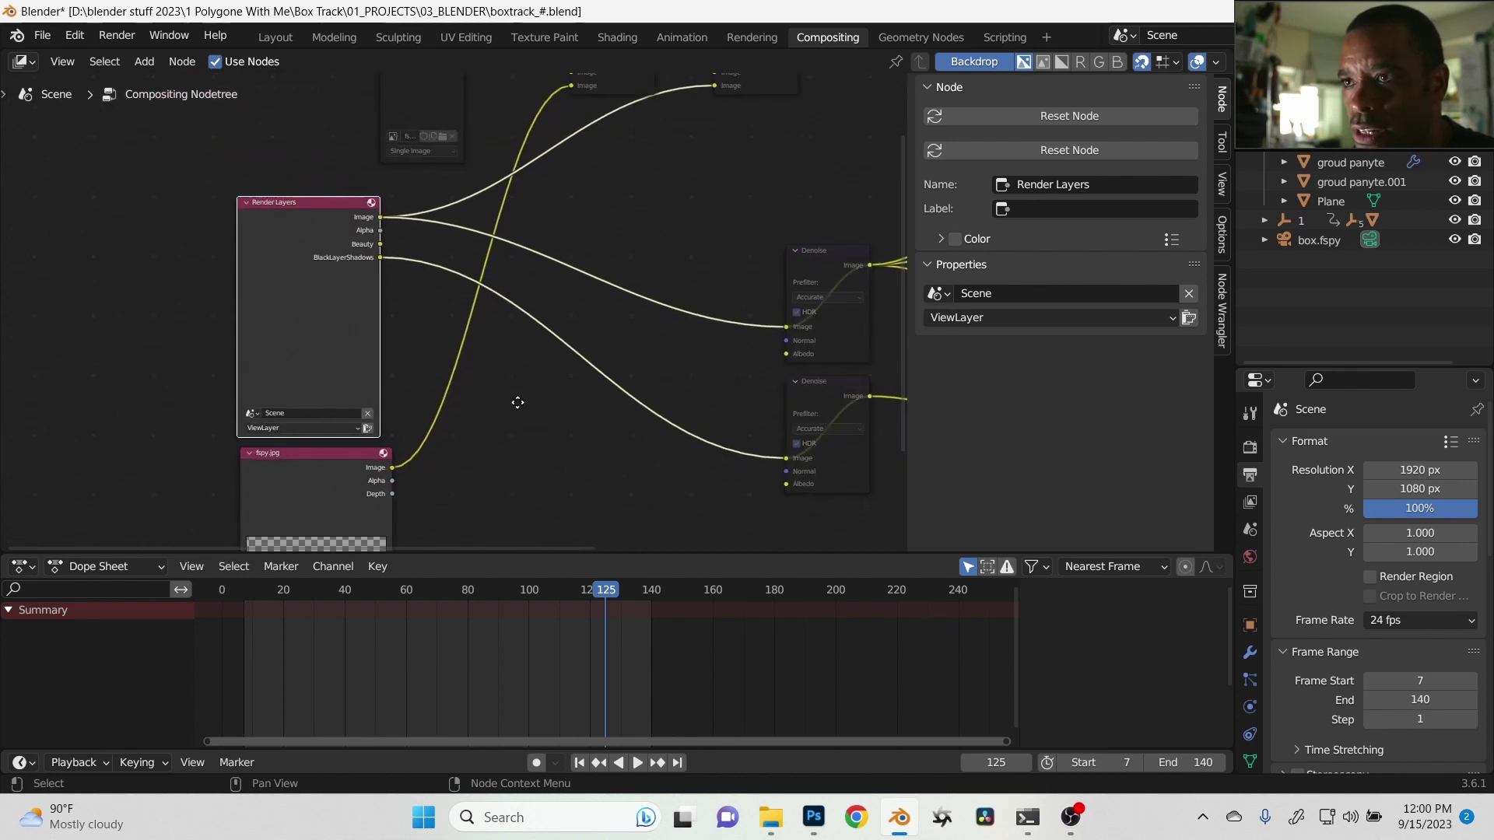
{"action": "middle_click_drag", "start_coordinate": [547, 414], "coordinate": [430, 414]}
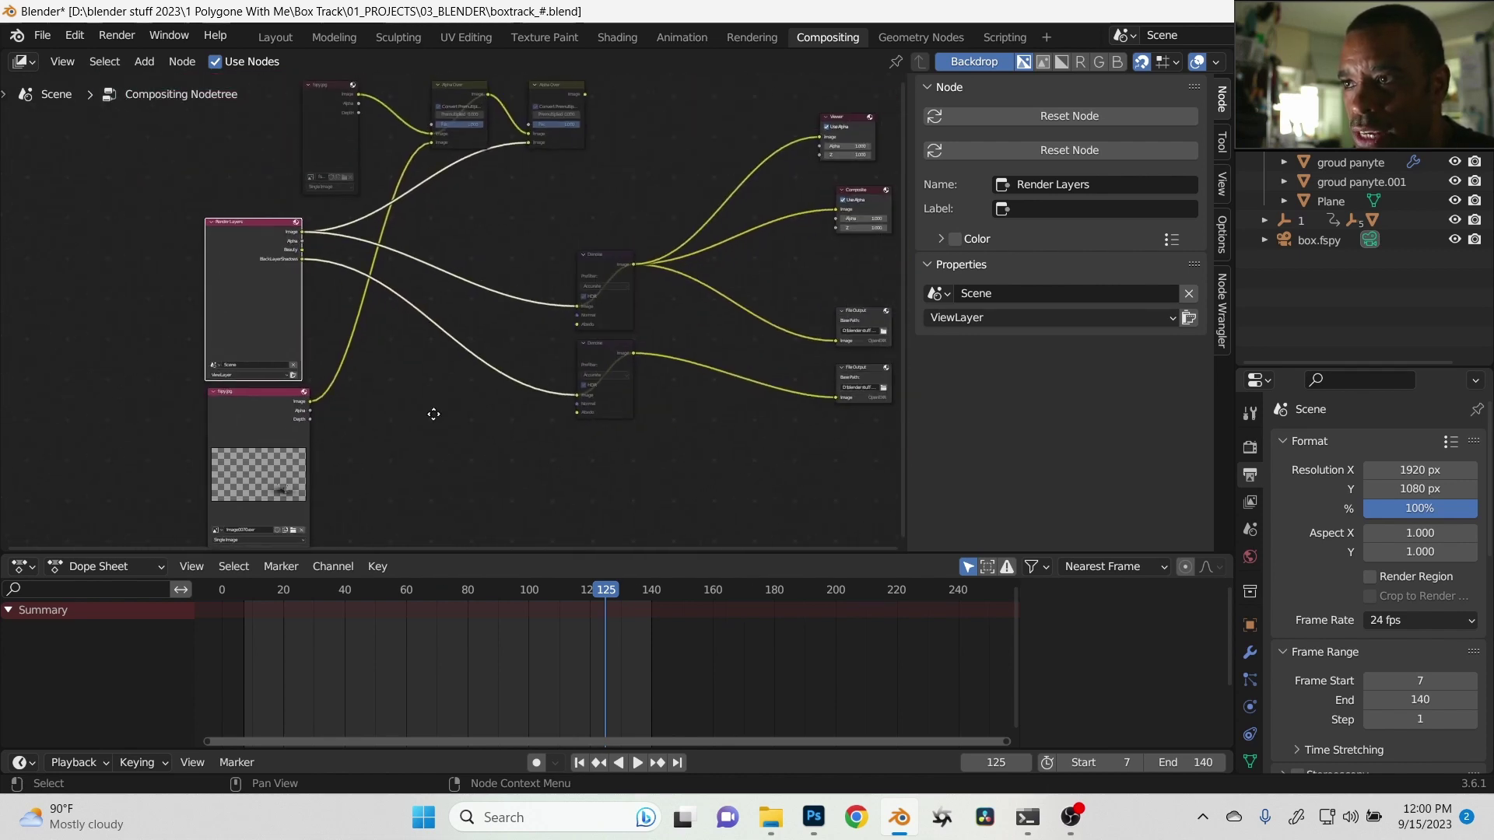
Maximize the node editor, frame the whole graph, and select the lower File Output saving OpenEXR shadow_### files.
{"action": "key", "text": "ctrl+space"}
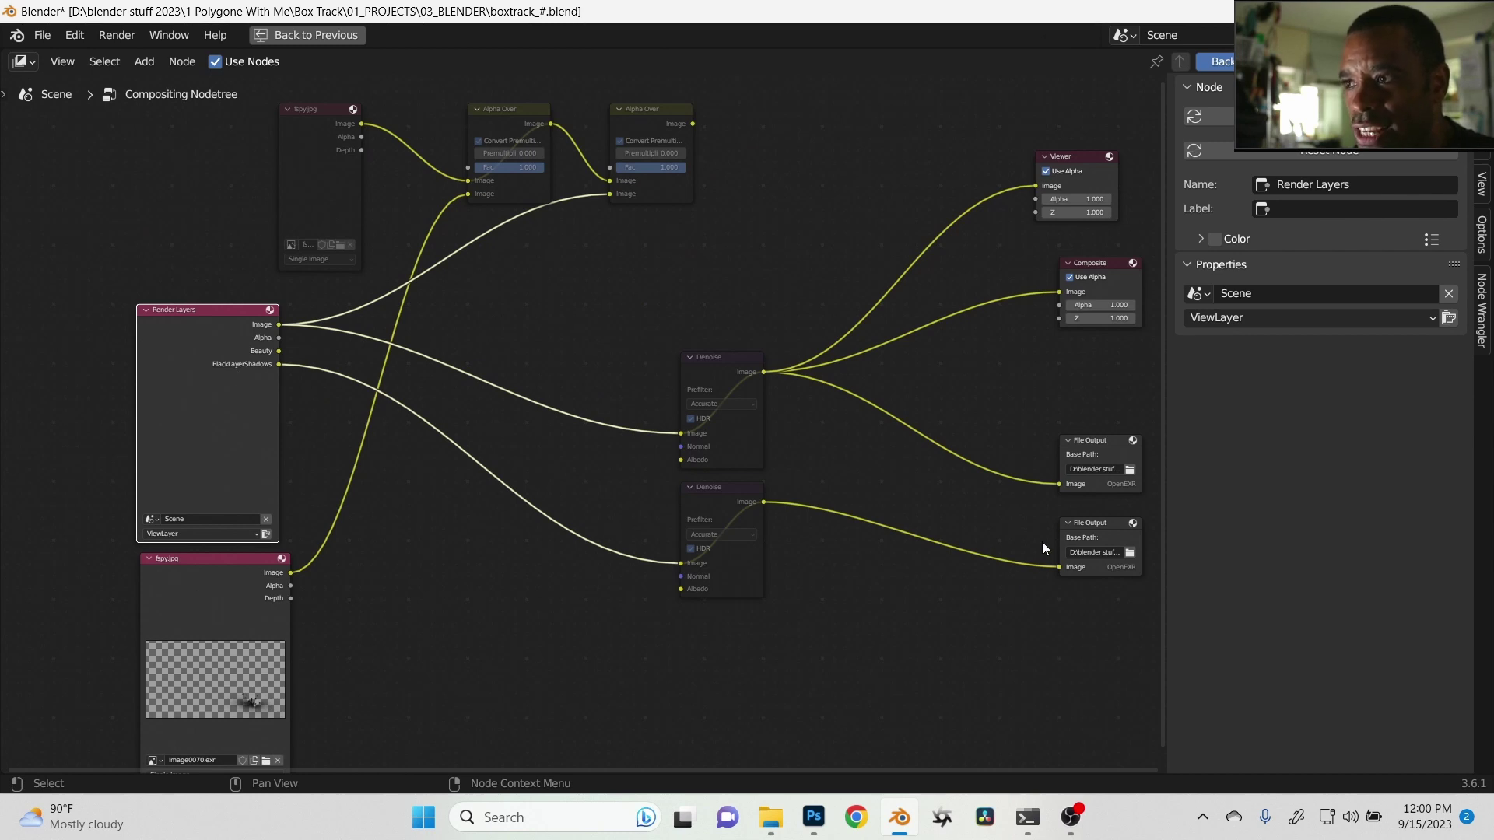
{"action": "key", "text": "Home"}
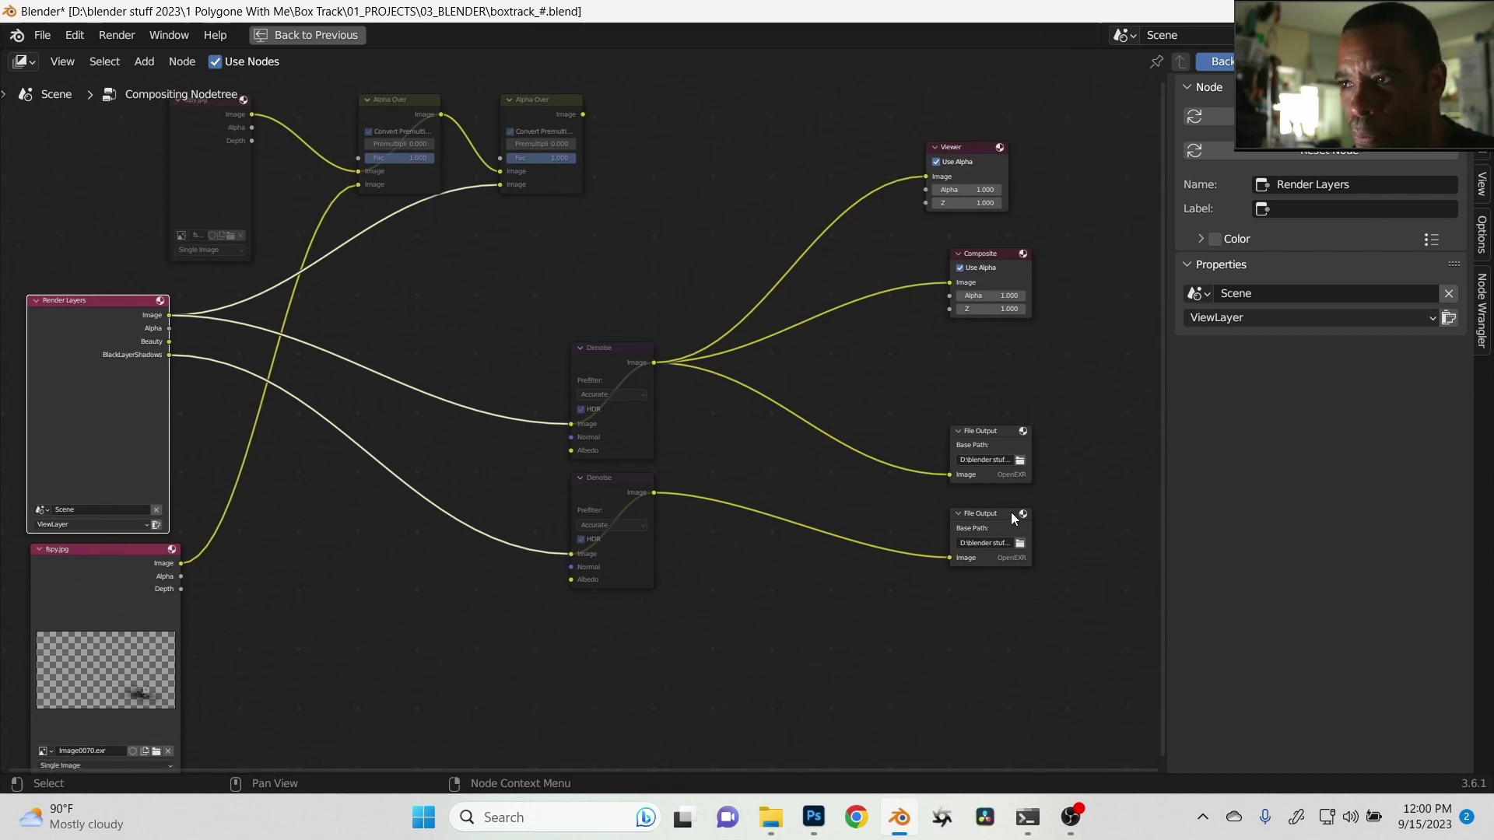
{"action": "left_click", "coordinate": [1003, 521]}
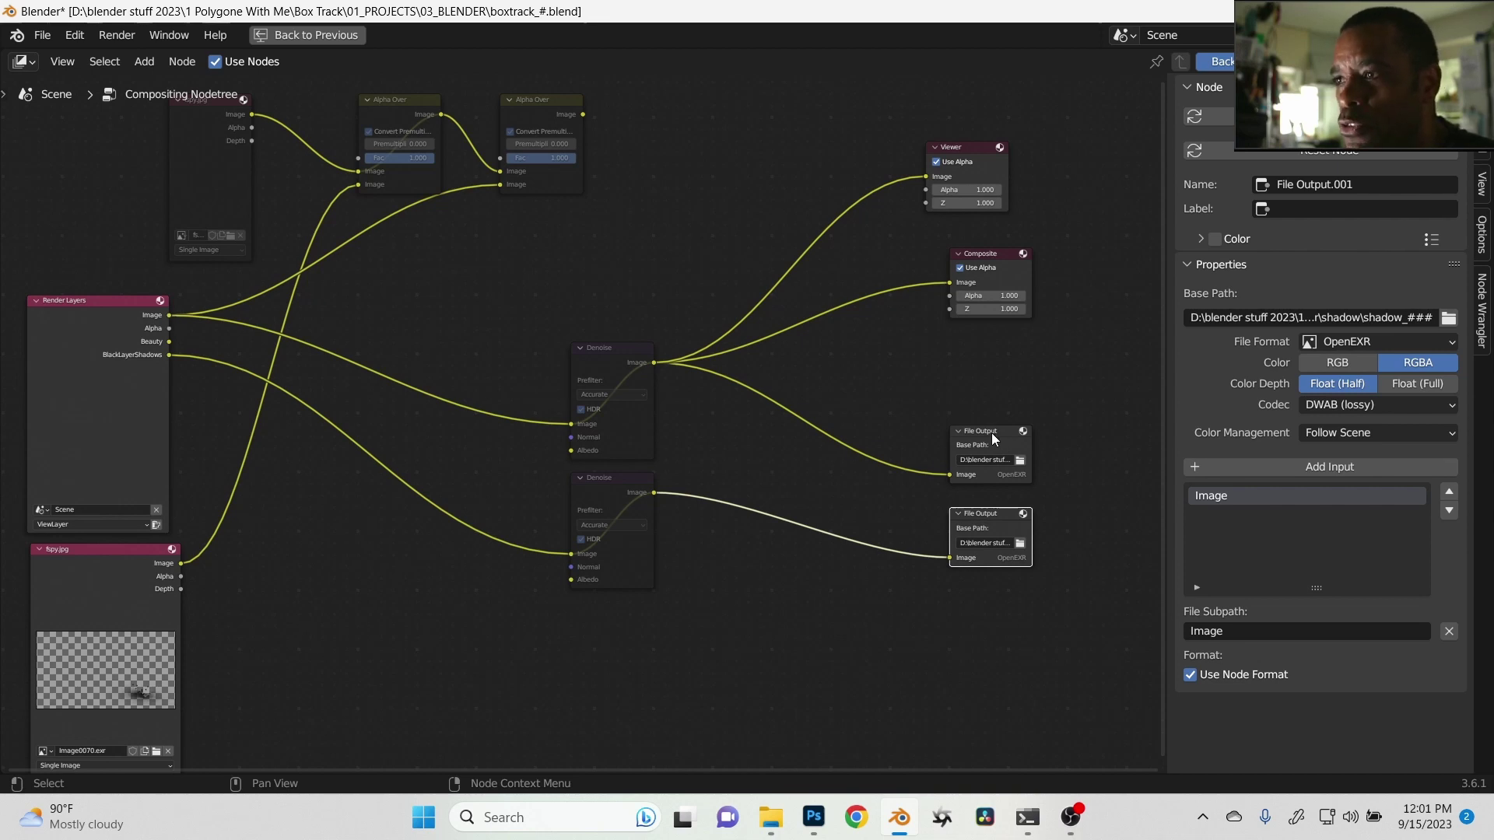
Box-select the fspy.jpg Image node along with the two Alpha Over nodes.
{"action": "middle_click_drag", "start_coordinate": [189, 216], "coordinate": [259, 333]}
{"action": "left_click_drag", "start_coordinate": [269, 210], "coordinate": [651, 230]}
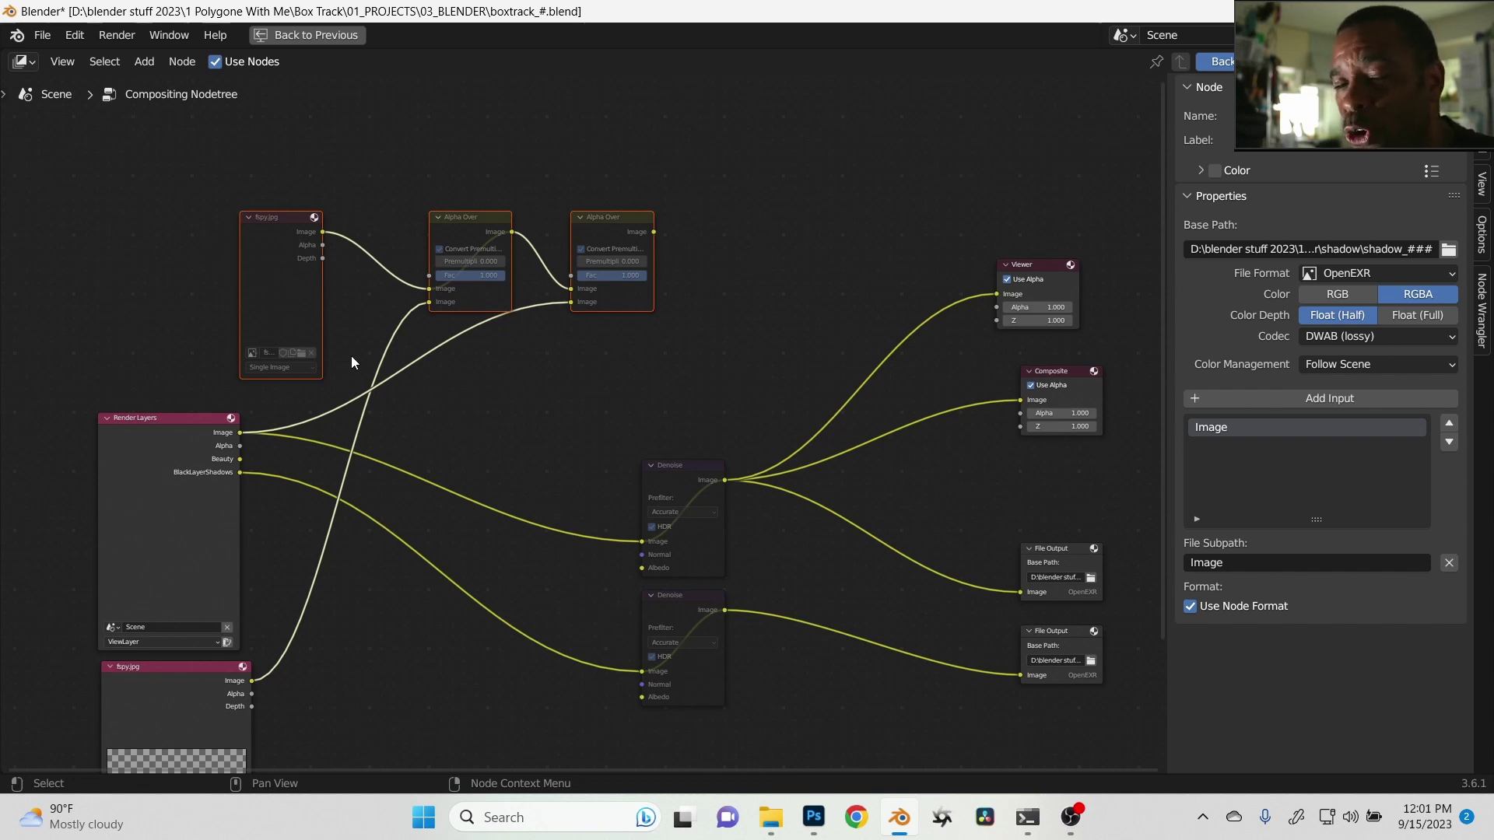
{"action": "scroll", "coordinate": [506, 459], "scroll_direction": "down", "scroll_amount": 1}
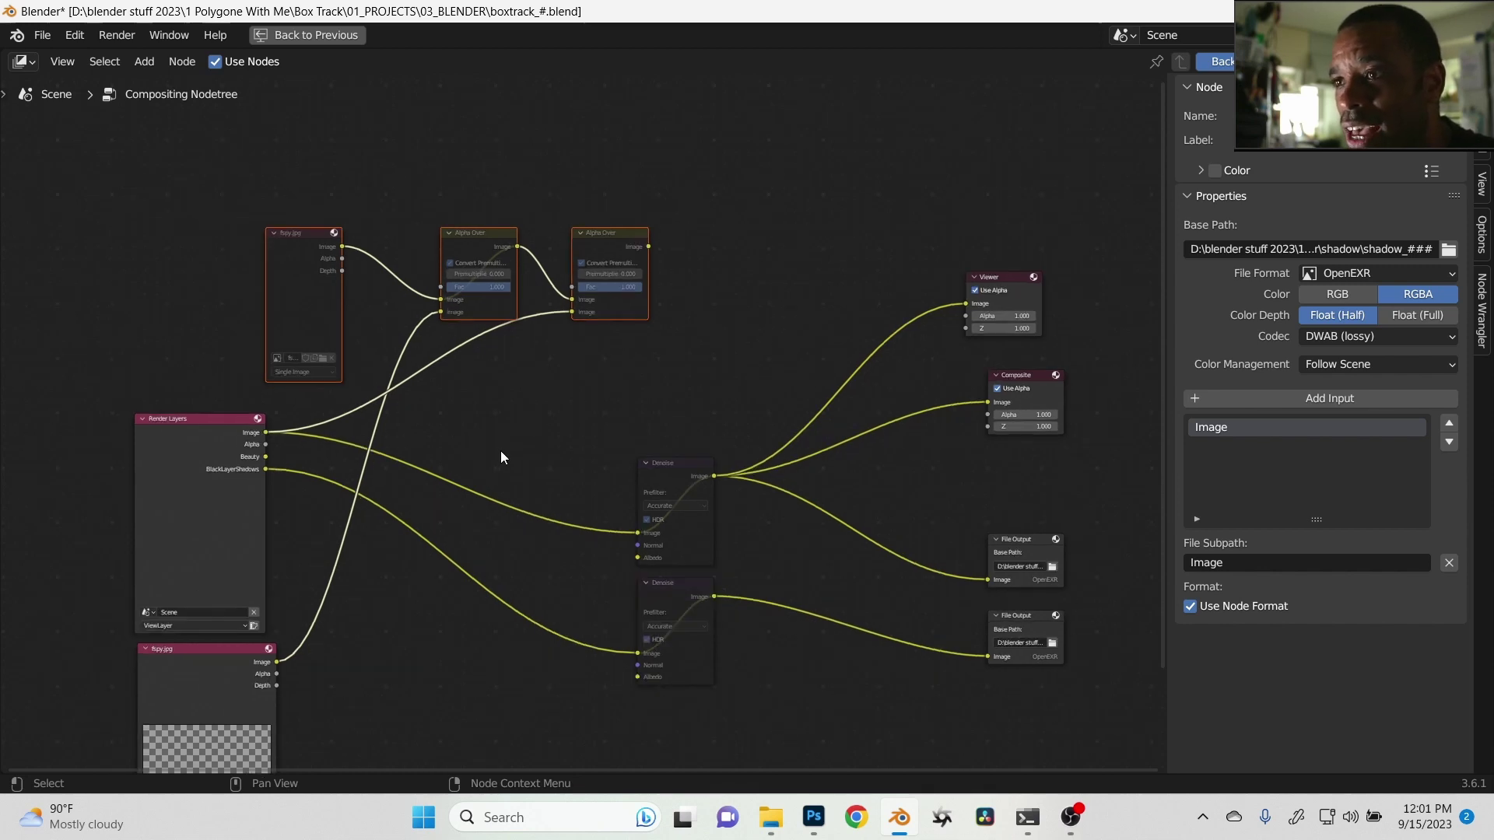
{"action": "middle_click_drag", "start_coordinate": [491, 455], "coordinate": [507, 449]}
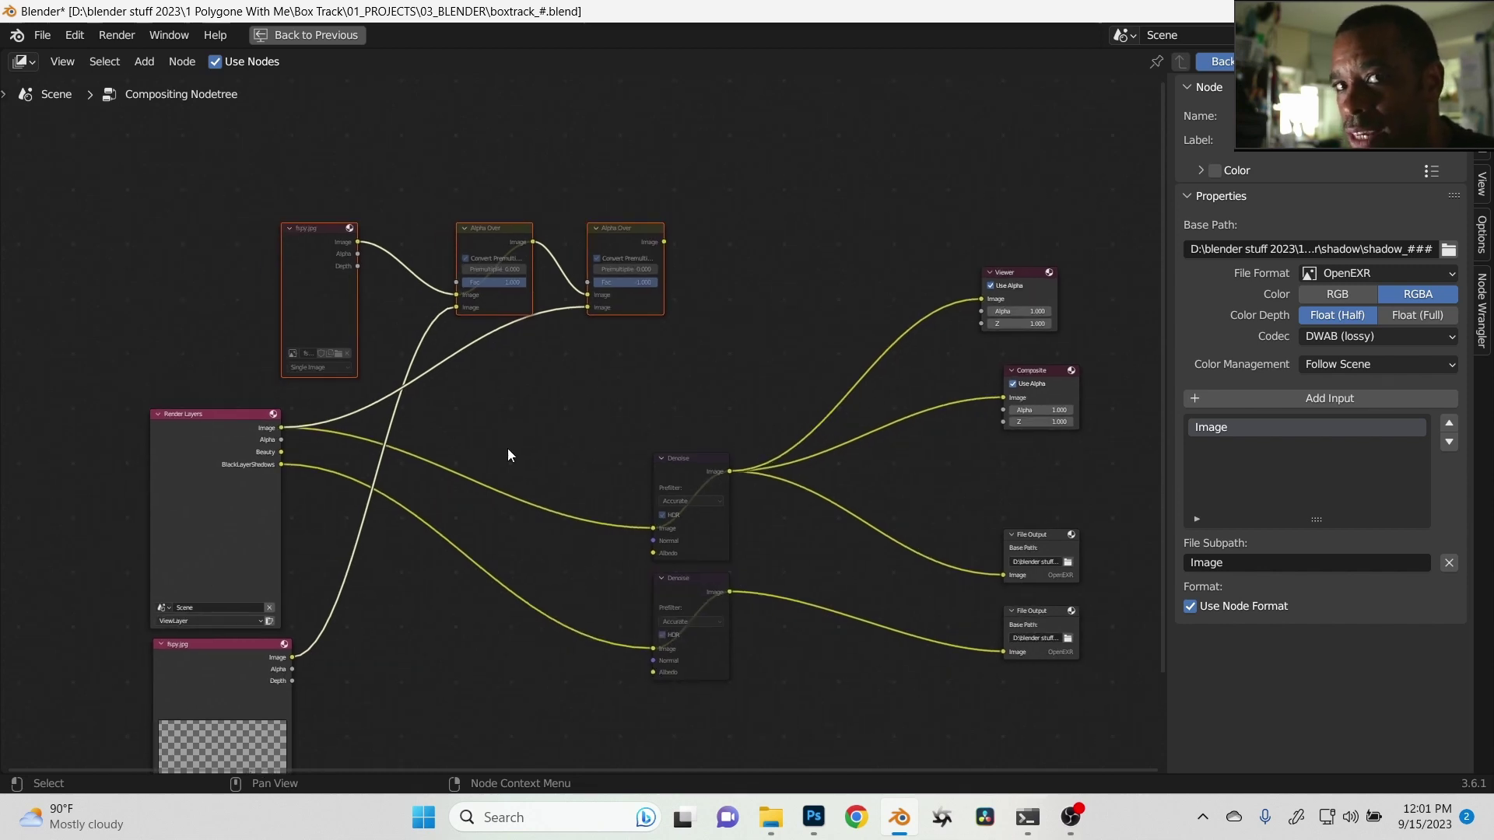